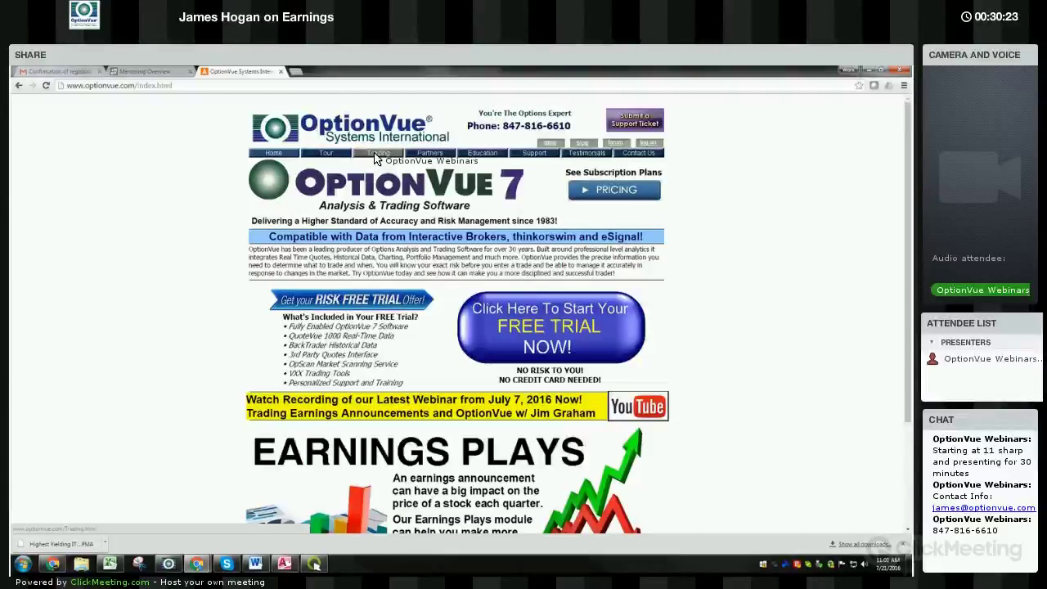
# Open the Earnings Plays Module page from the Trading tab and scroll through its First Quarter 2016 results.
pyautogui.click(376, 155)
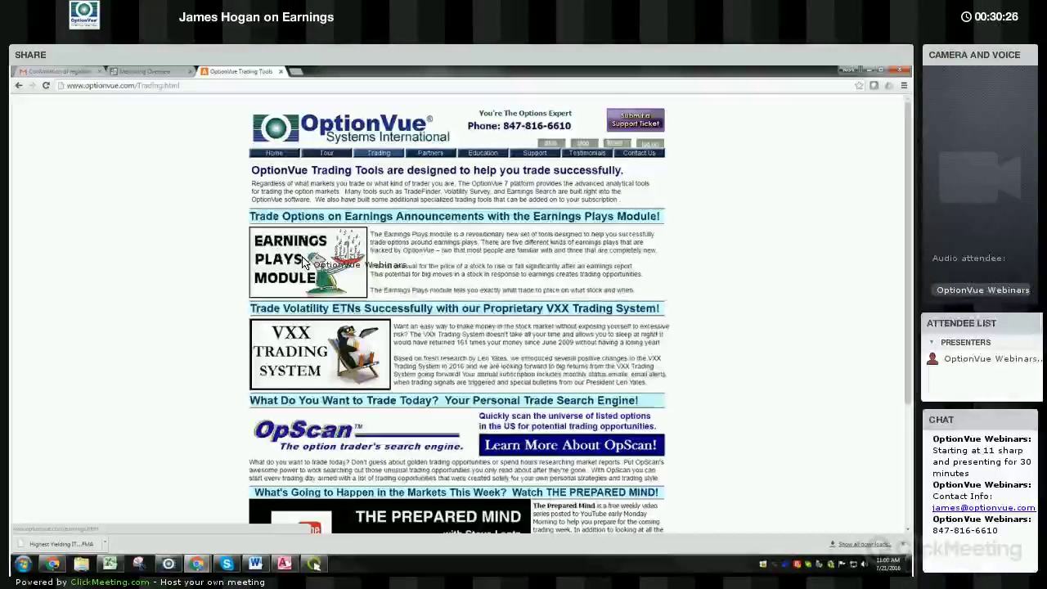
pyautogui.click(303, 260)
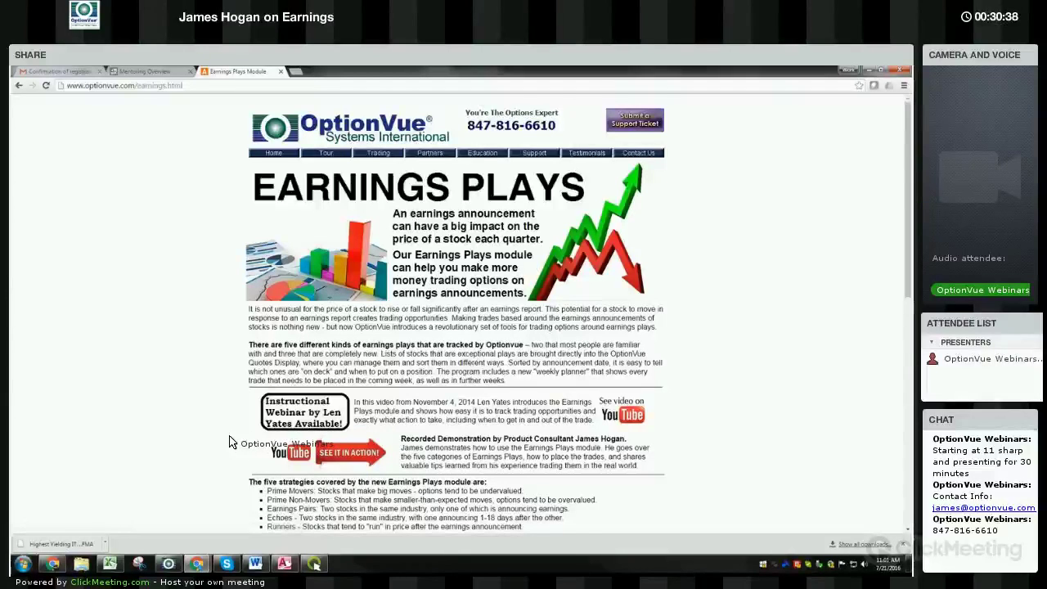
pyautogui.scroll(-1, 230, 442)
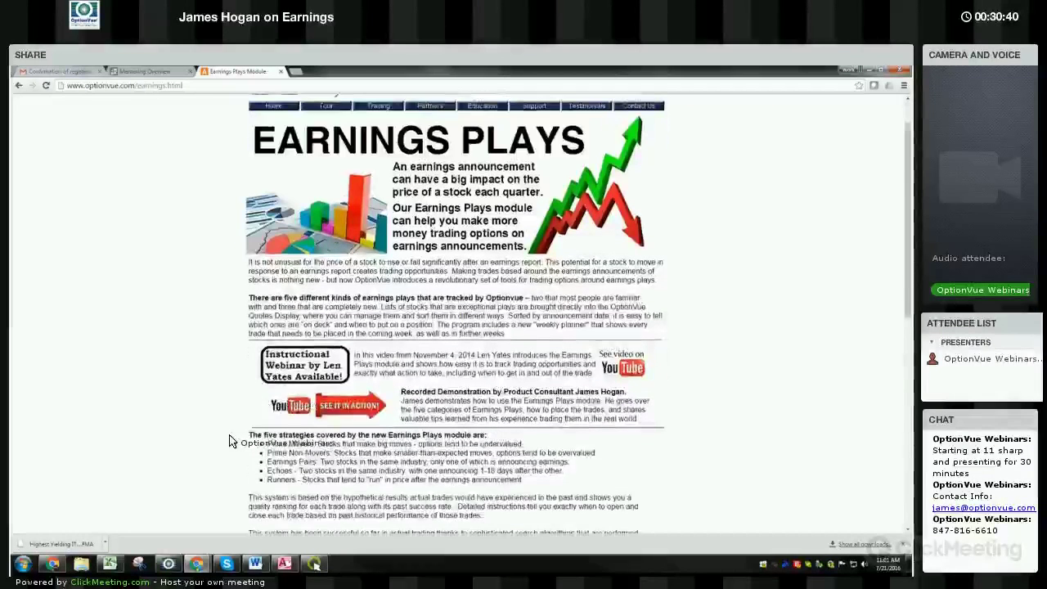
pyautogui.scroll(-2, 230, 441)
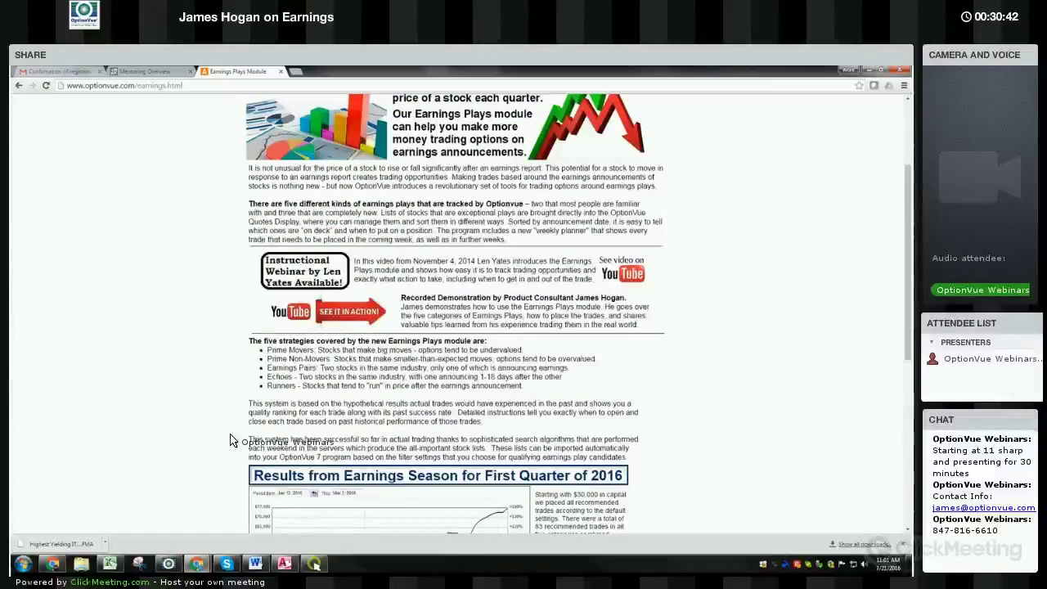
pyautogui.scroll(-2, 231, 440)
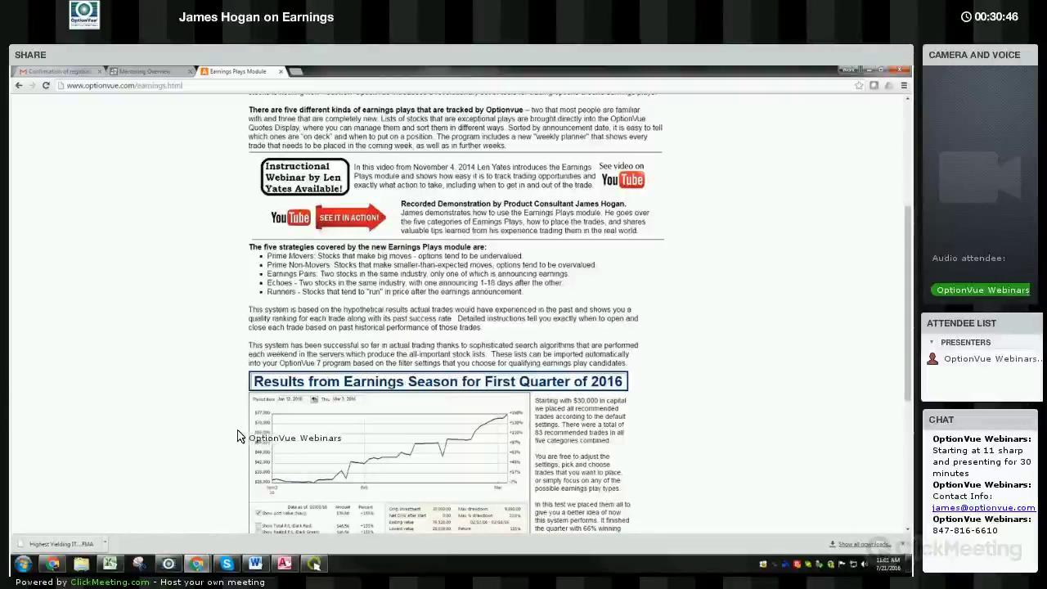
pyautogui.scroll(-2, 245, 417)
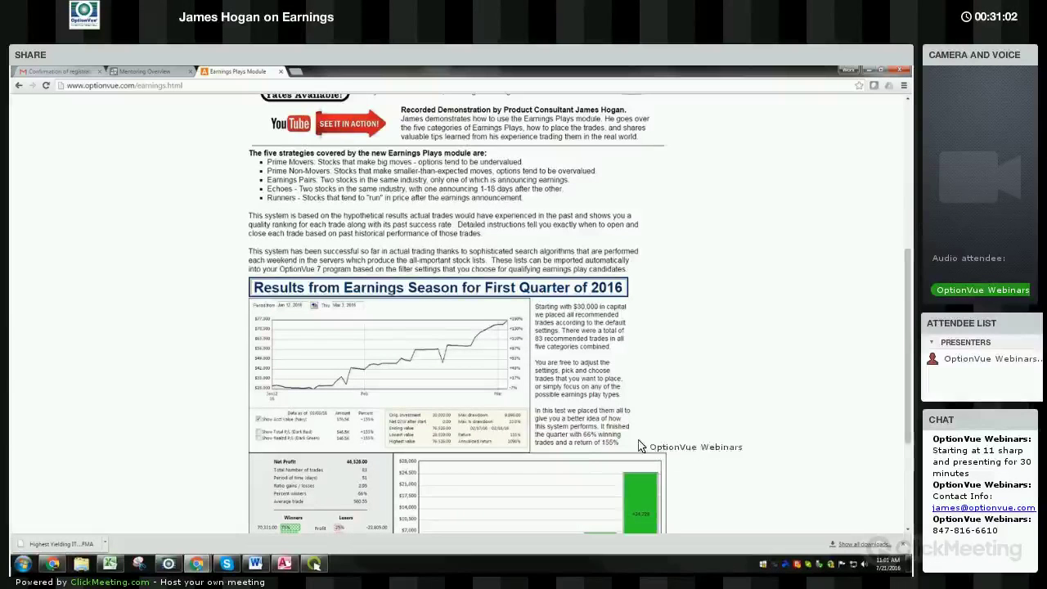
pyautogui.scroll(-1, 682, 450)
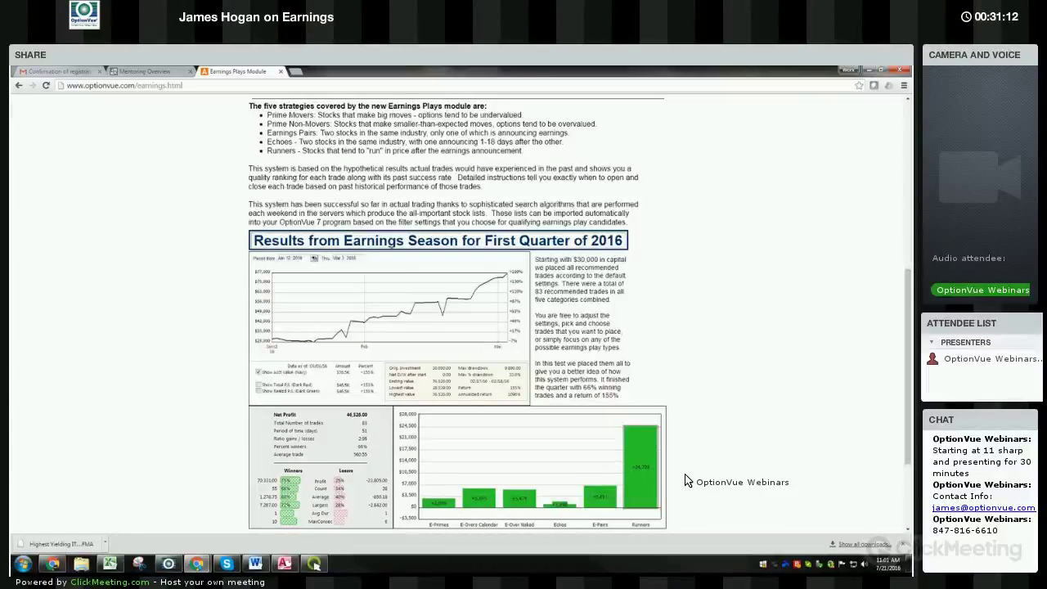
pyautogui.scroll(-1, 687, 481)
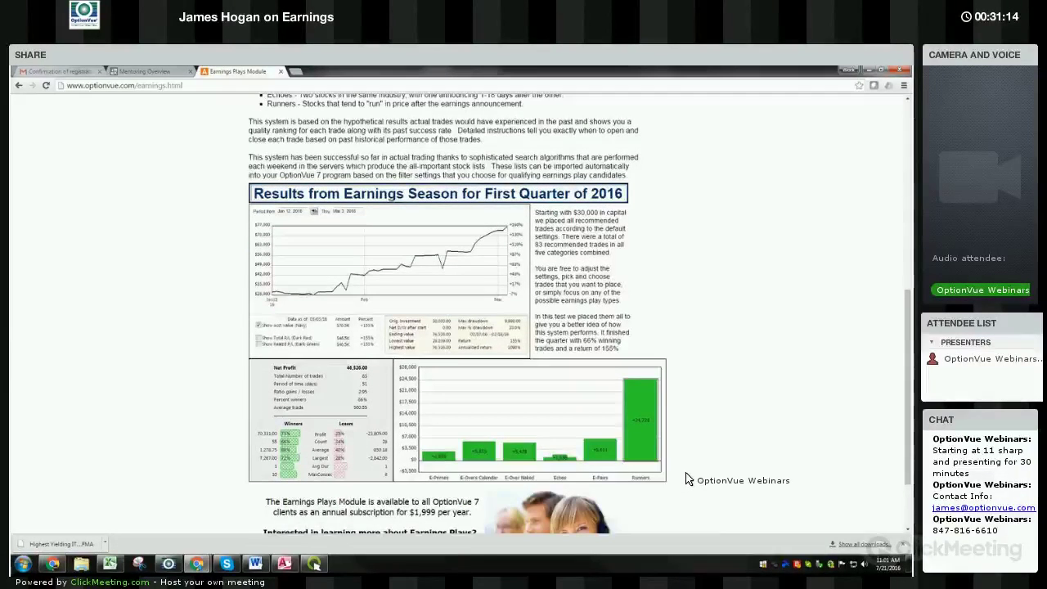
pyautogui.scroll(-1, 686, 479)
pyautogui.scroll(1, 687, 478)
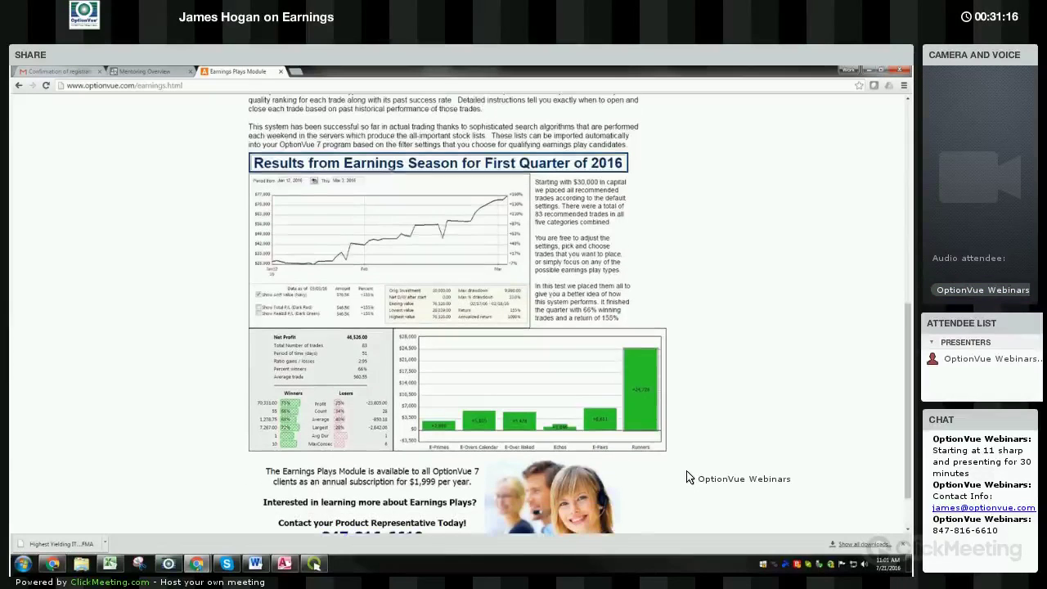
pyautogui.scroll(10, 687, 478)
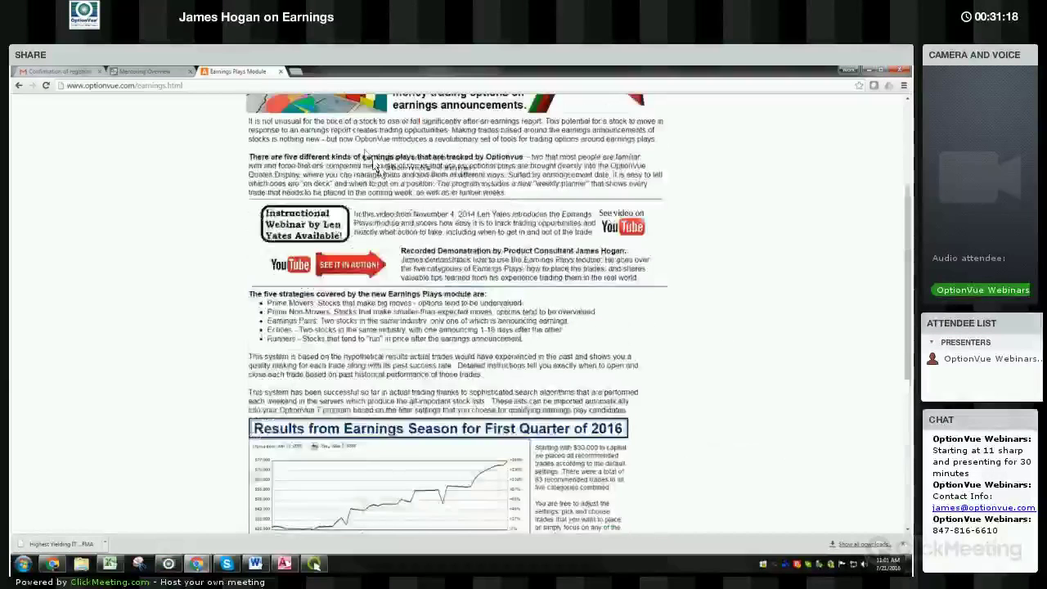
pyautogui.click(354, 136)
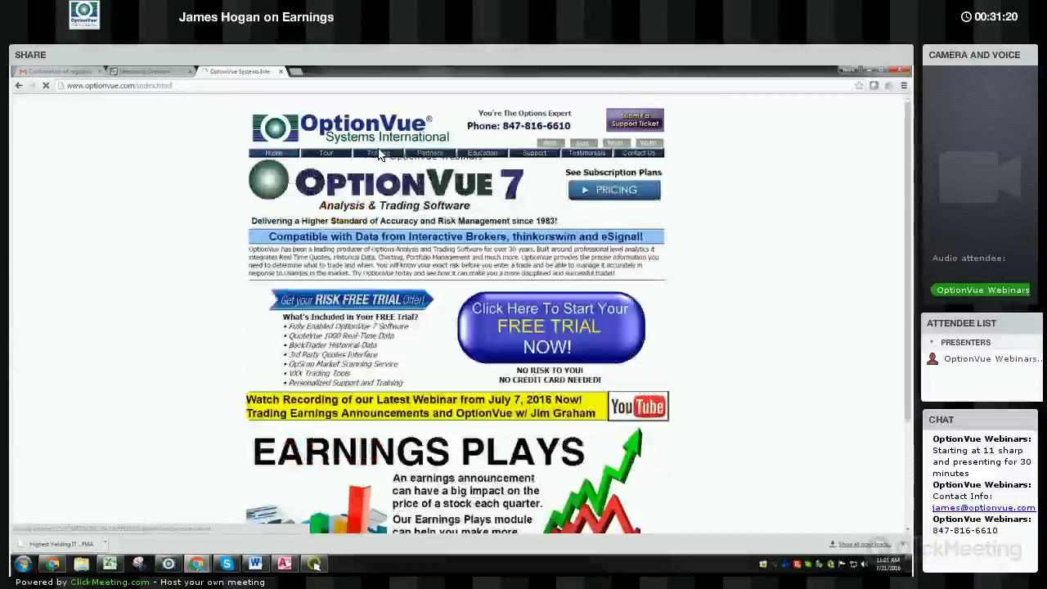
pyautogui.click(368, 157)
pyautogui.click(315, 276)
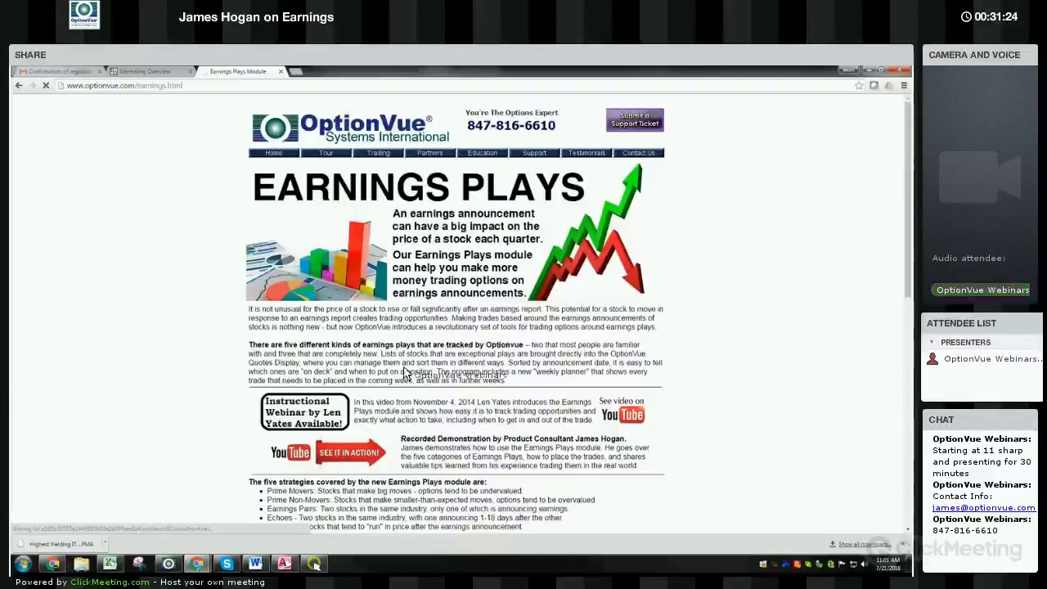
pyautogui.moveTo(221, 566)
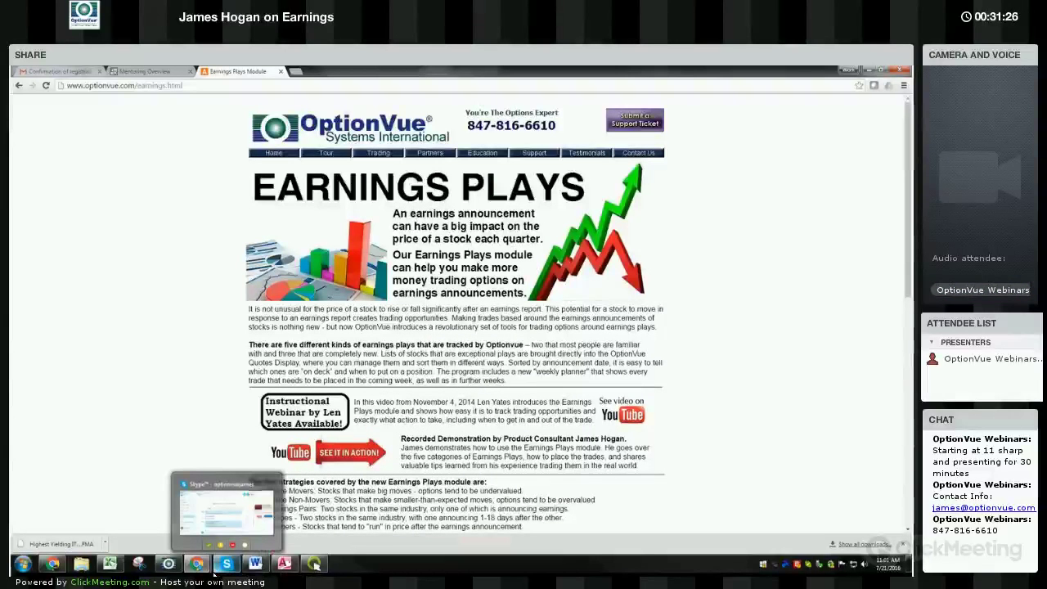
pyautogui.moveTo(172, 567)
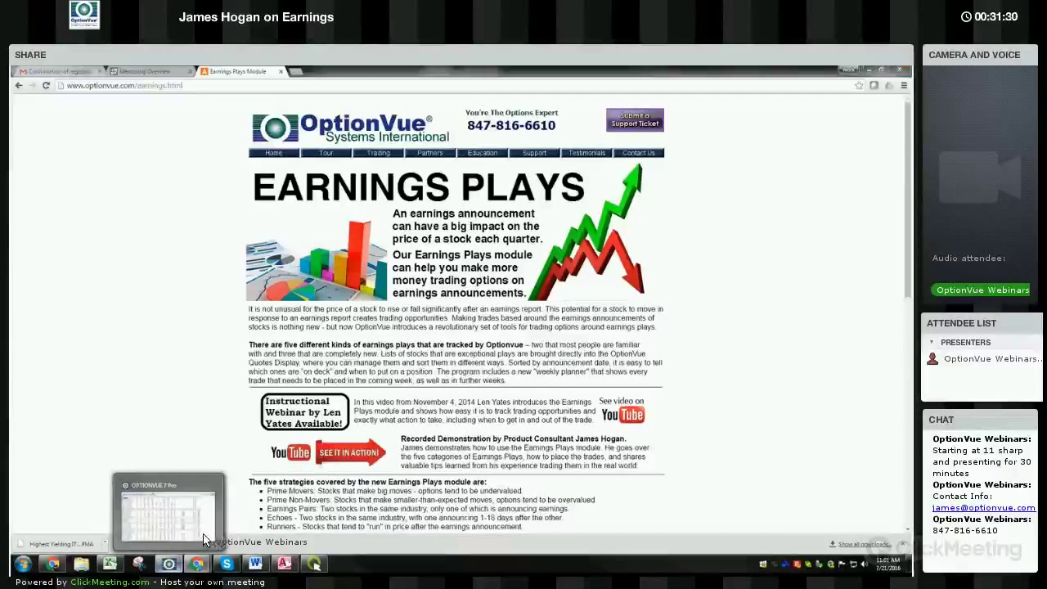
# Switch to the OptionVue 7 Pro window showing the grouped Quotes Display.
pyautogui.click(205, 539)
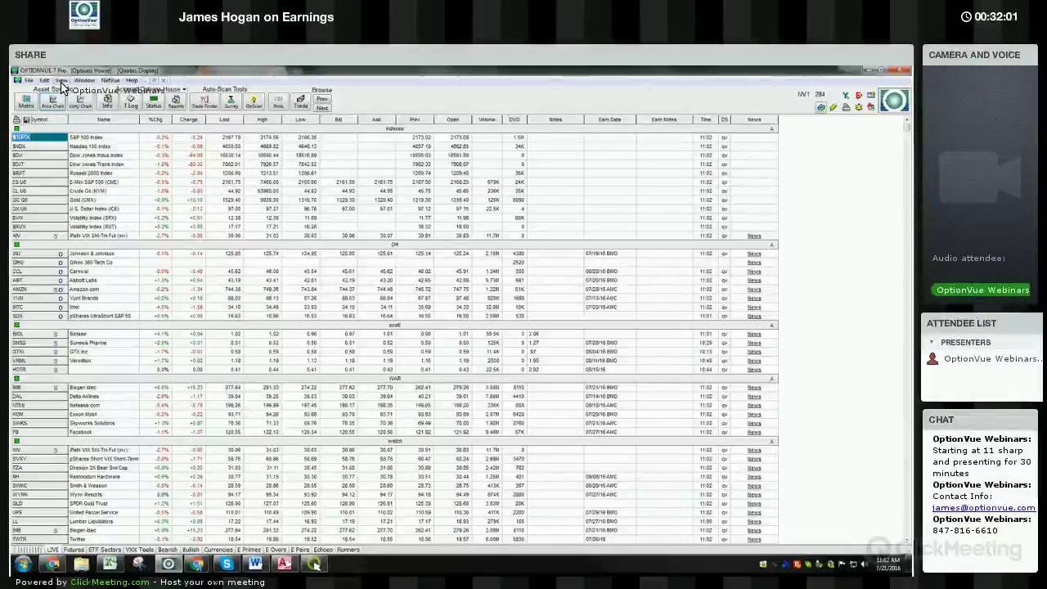
# Open the Import Earnings Play Candidates dialog from the View menu.
pyautogui.click(61, 81)
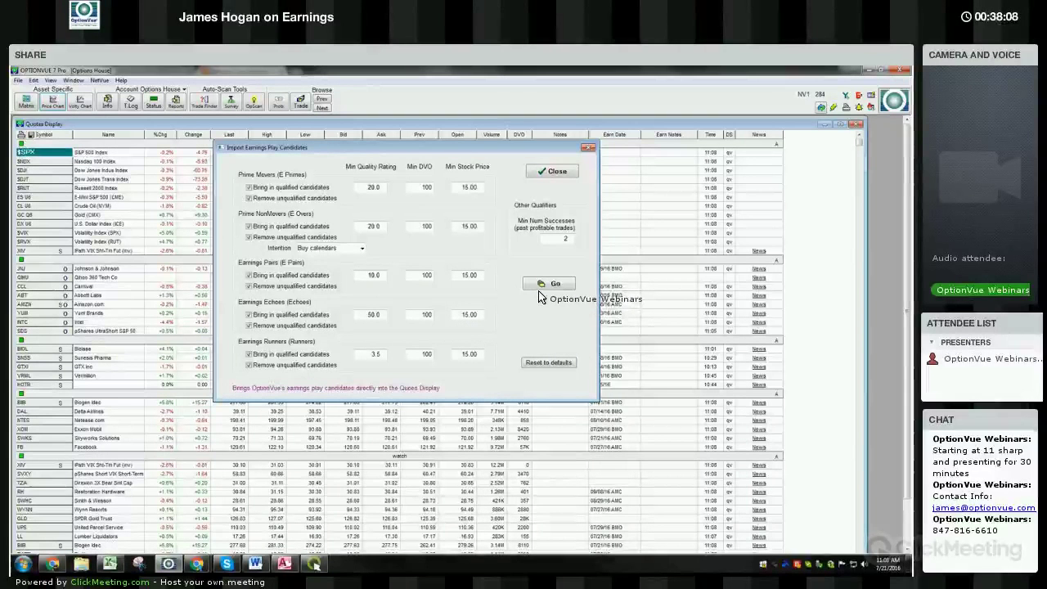
# Close the Import Earnings Play Candidates dialog to return to the Quotes Display.
pyautogui.click(555, 172)
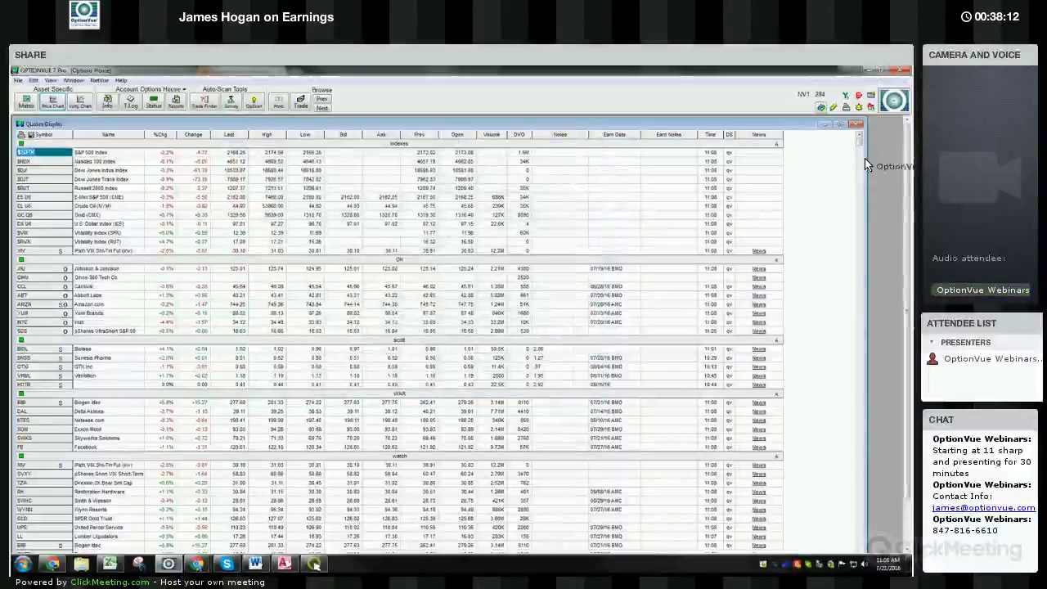
# Maximize the Quotes Display so it fills the OptionVue main window.
pyautogui.scroll(-2, 615, 260)
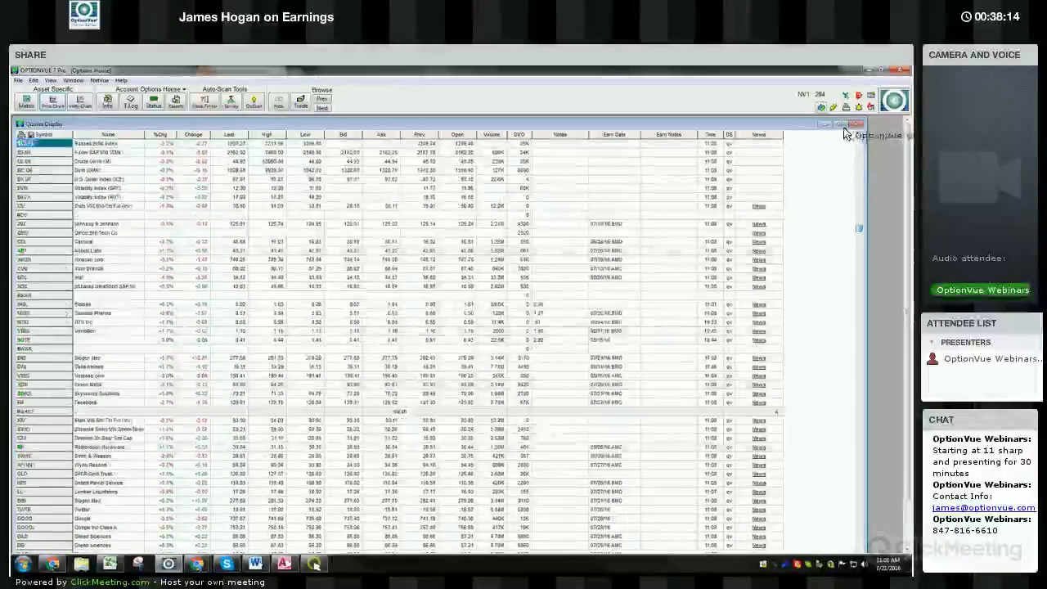
pyautogui.click(147, 550)
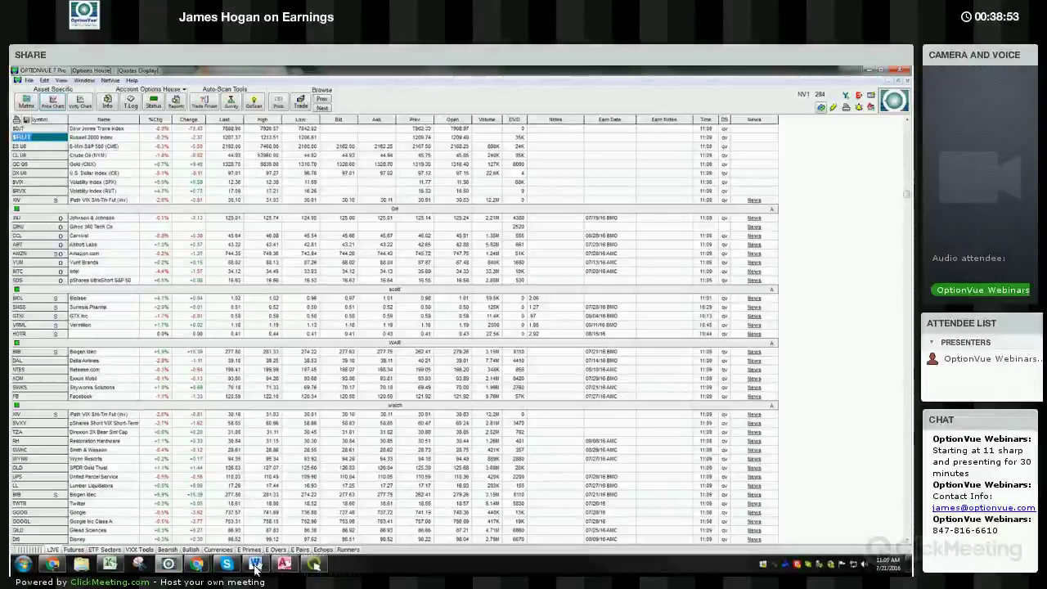
# Switch to the Word report on the five third-quarter earnings trades.
pyautogui.click(315, 567)
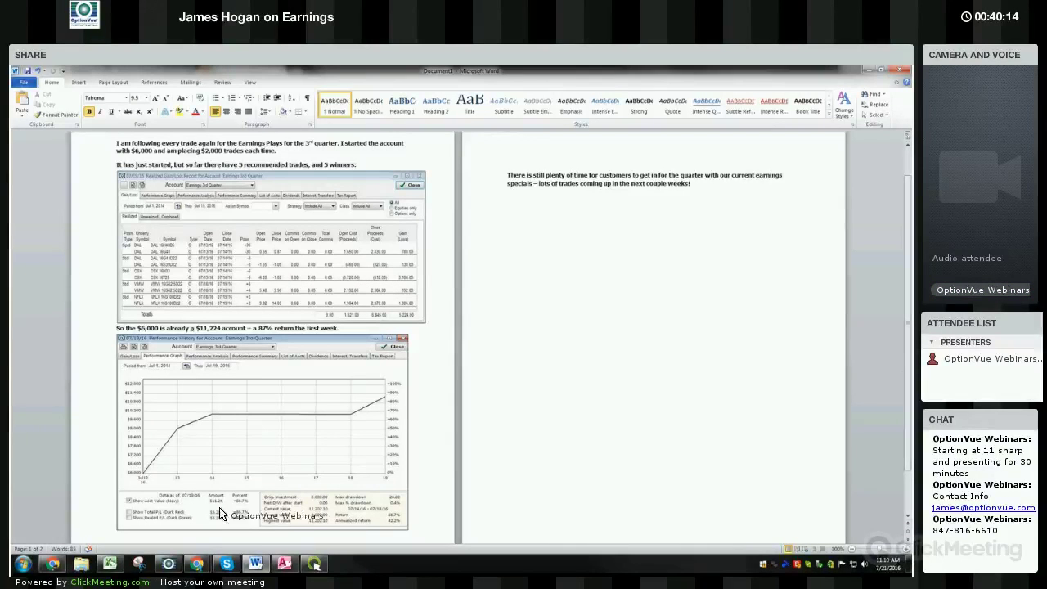
# Switch back from Word to the OptionVue 7 Quotes Display.
pyautogui.click(168, 564)
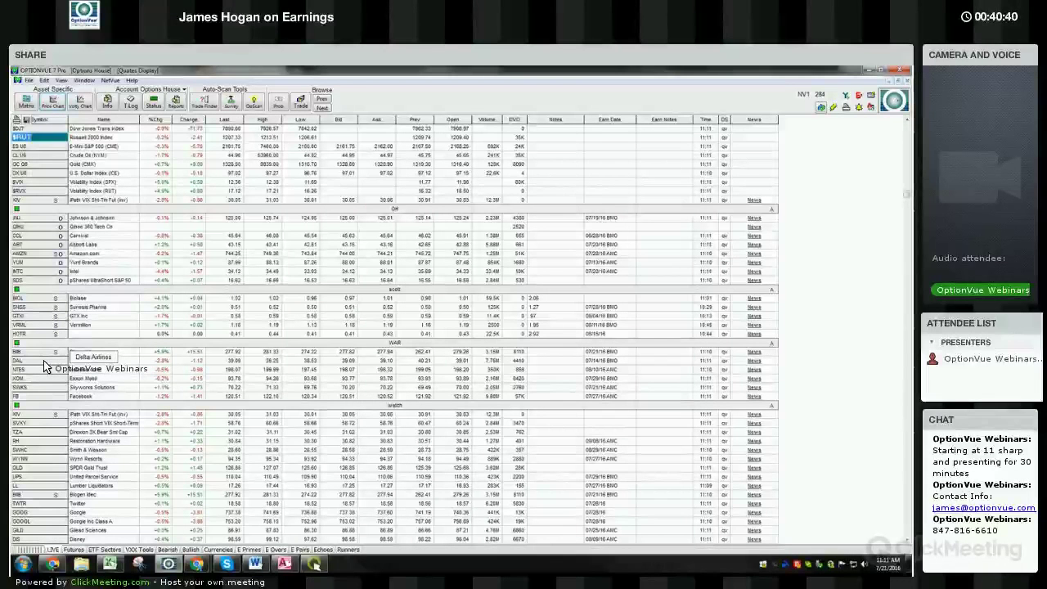
# Open the BackTrader dialog from the NetVue menu.
pyautogui.click(109, 81)
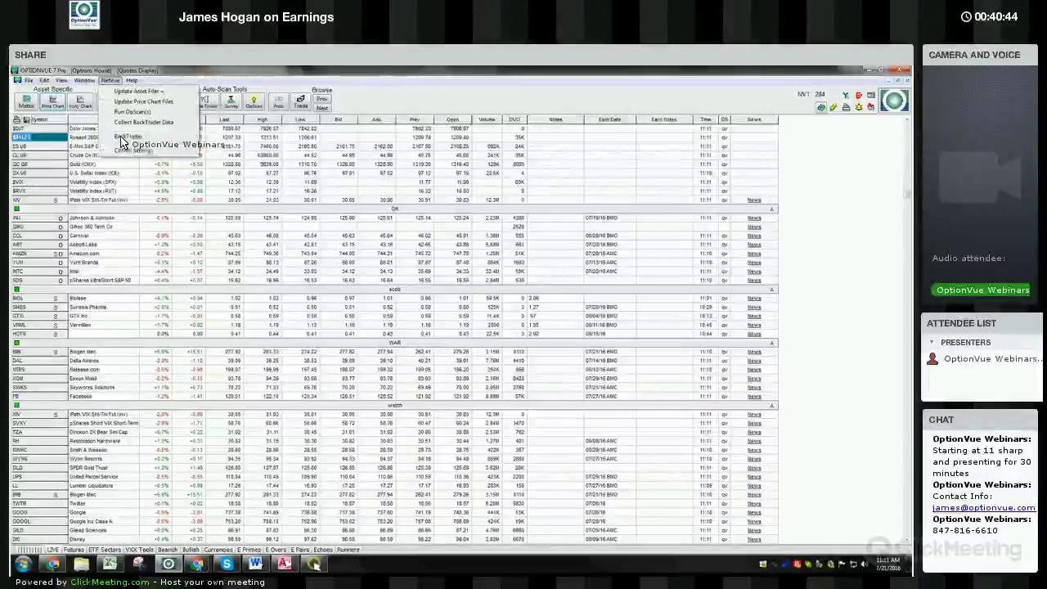
pyautogui.click(125, 137)
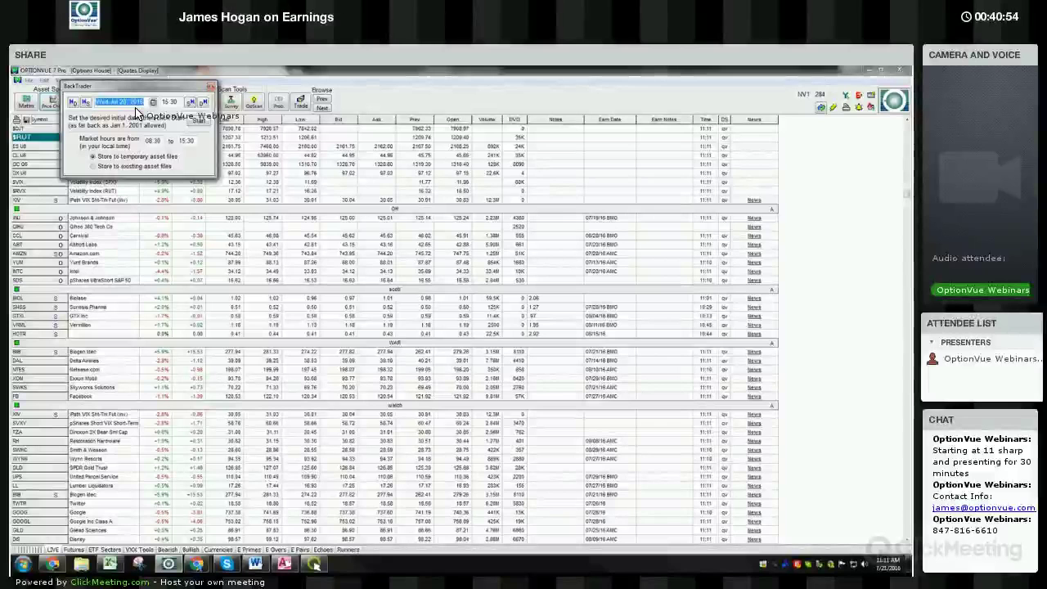
# Start the BackTrader replay at 7/13/2016, 13:00.
pyautogui.write('/13/2016')
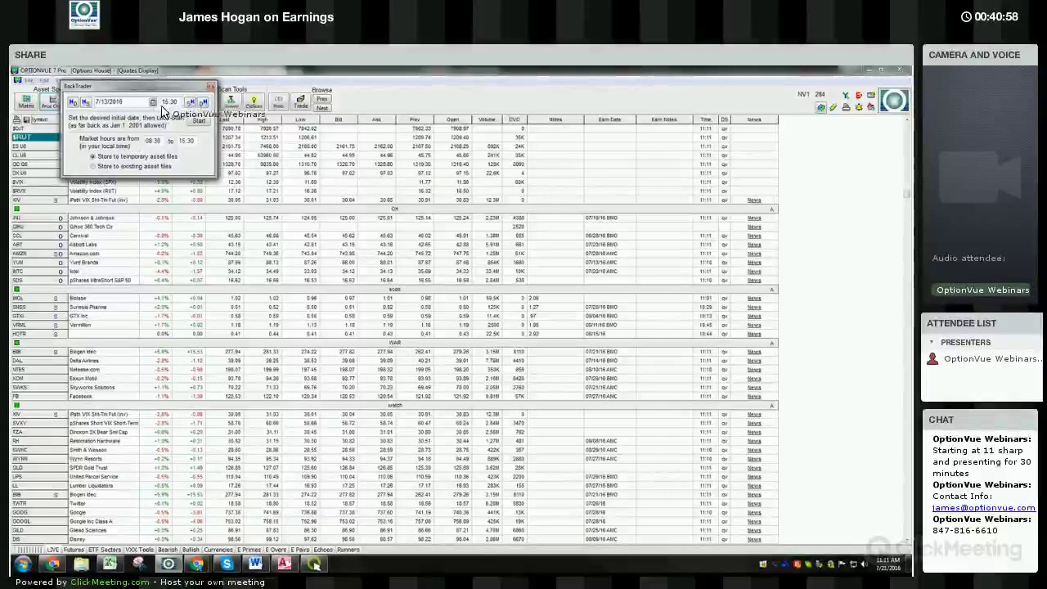
pyautogui.press('Tab')
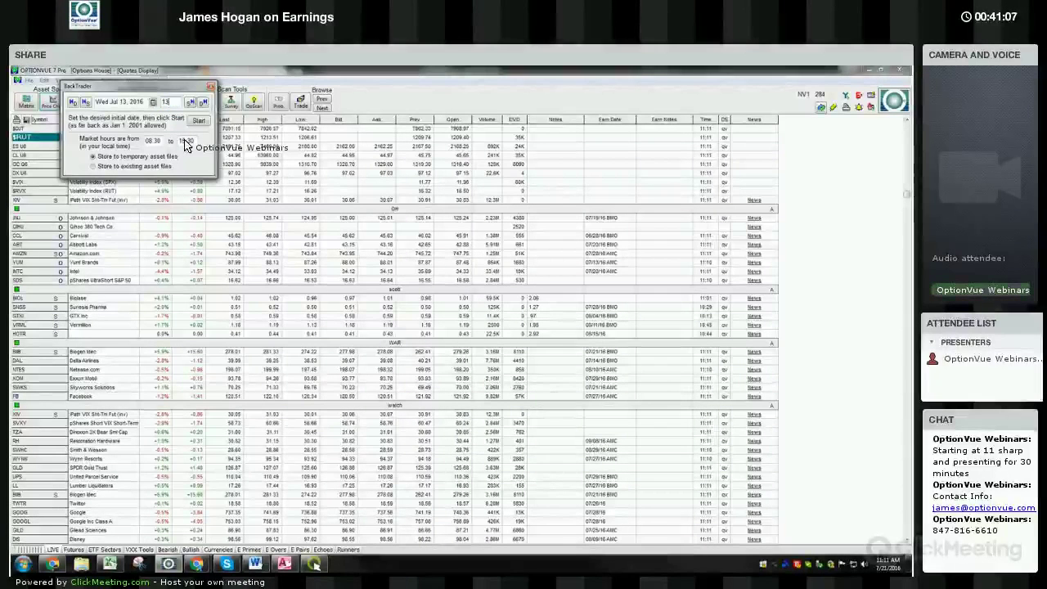
pyautogui.write(':00')
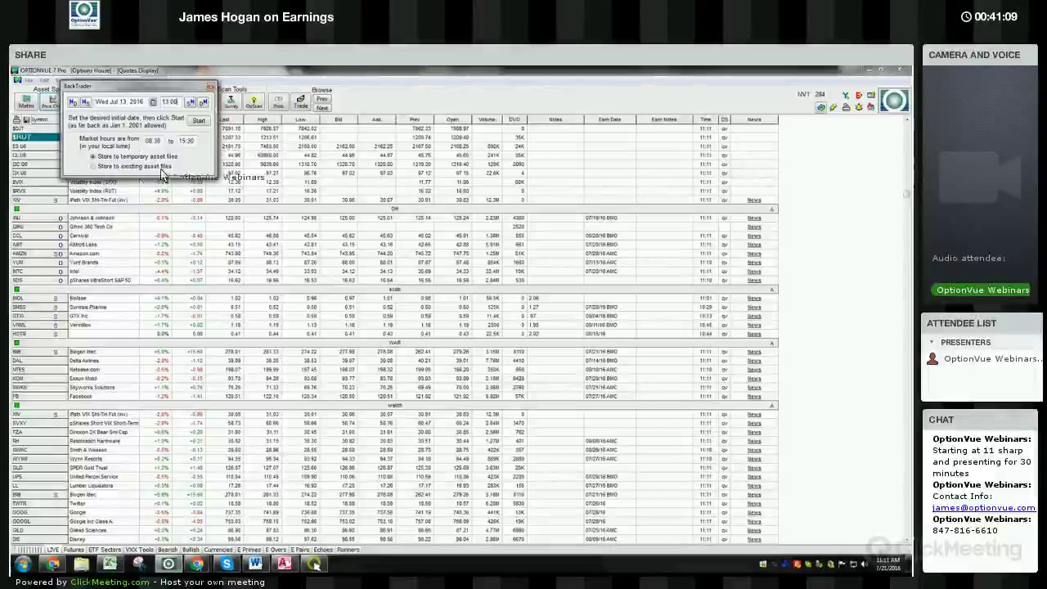
pyautogui.click(200, 122)
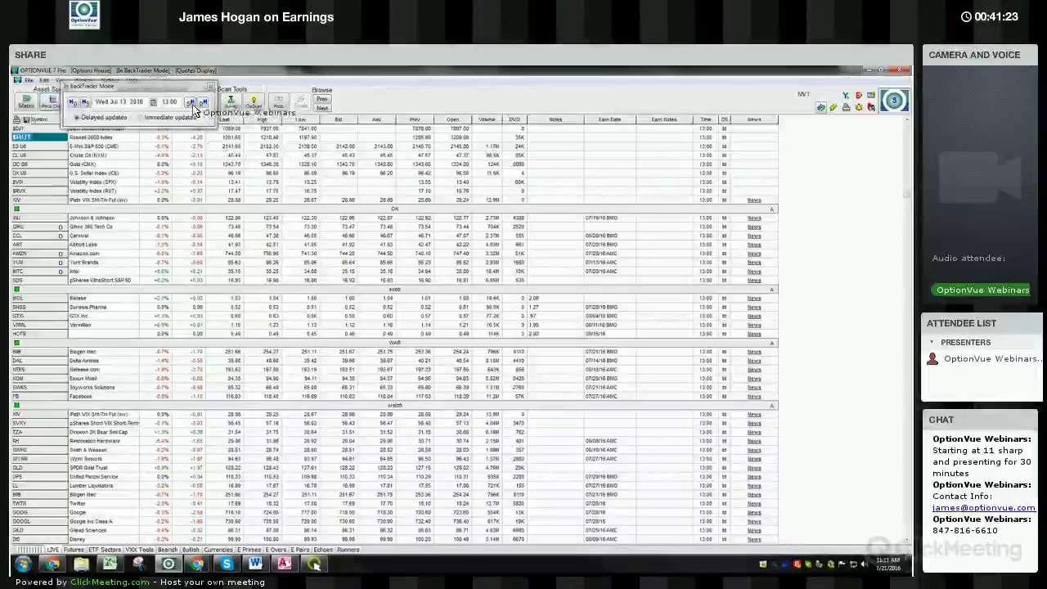
# Step the replay forward to 14:00 and move the BackTrader Mode window to the top centre.
pyautogui.click(191, 104)
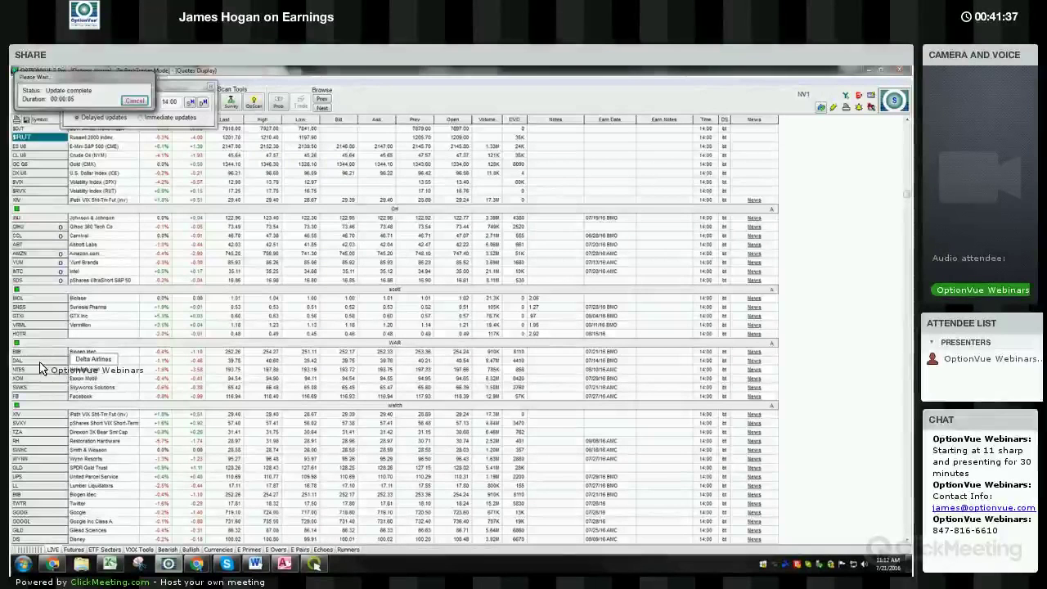
pyautogui.moveTo(141, 85); pyautogui.dragTo(589, 76)
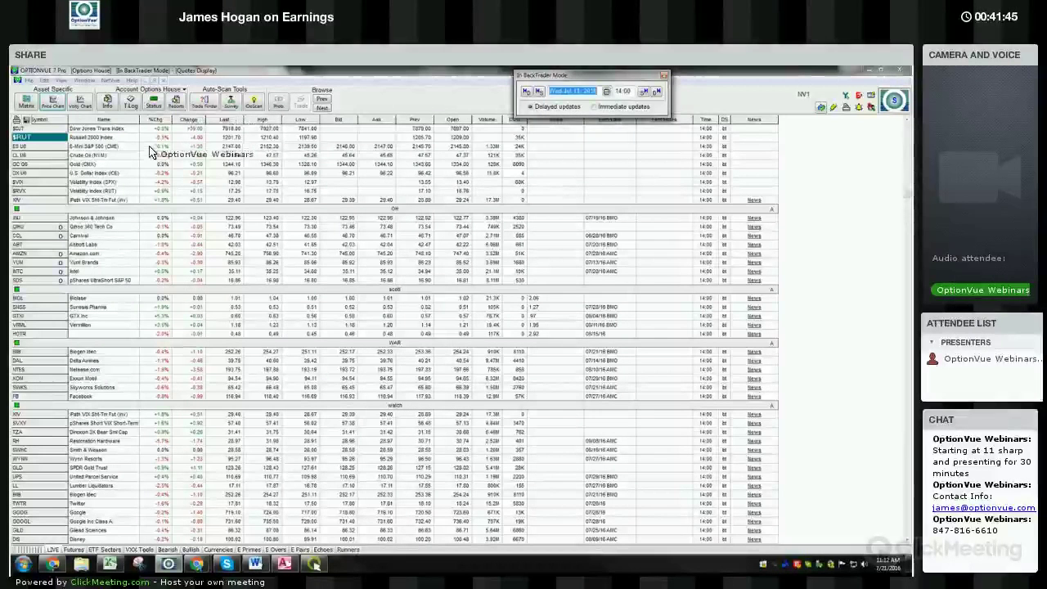
# Open the Delta Airlines option matrix and enter a -30 trade on the July 39.5 call.
pyautogui.doubleClick(46, 361)
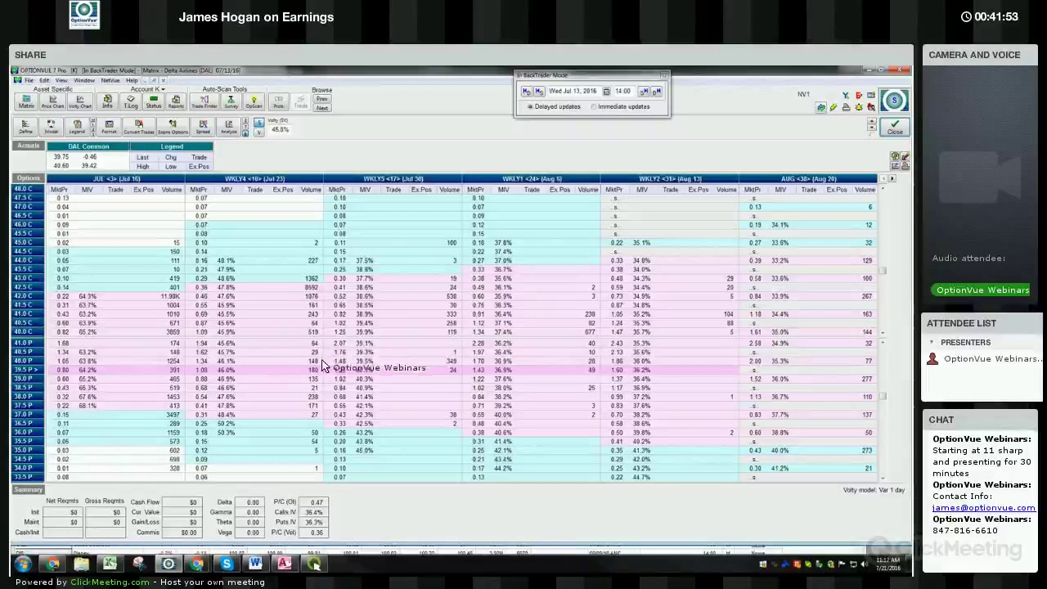
pyautogui.scroll(-1, 884, 282)
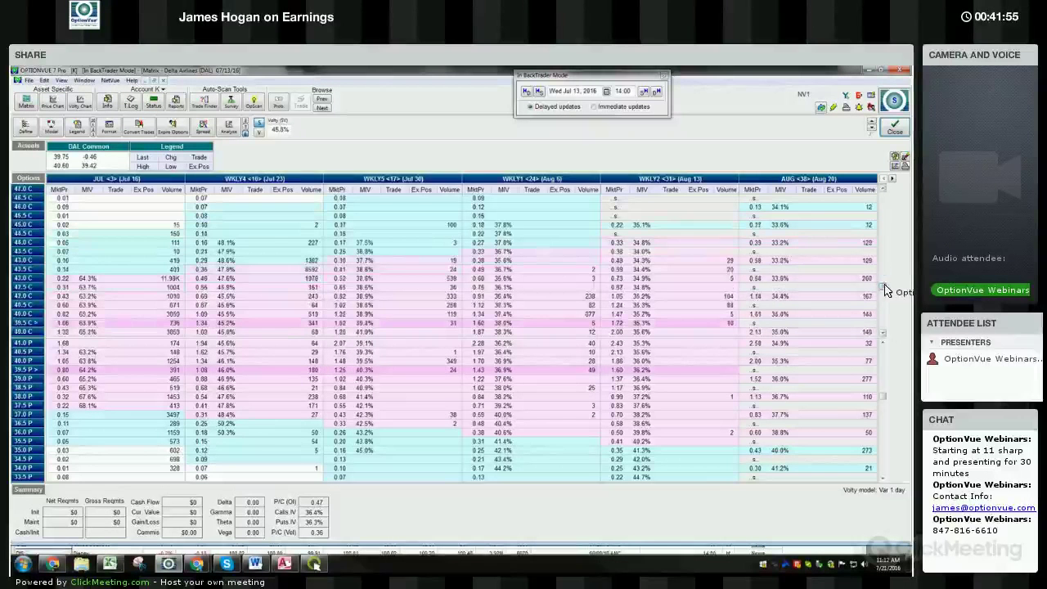
pyautogui.click(114, 372)
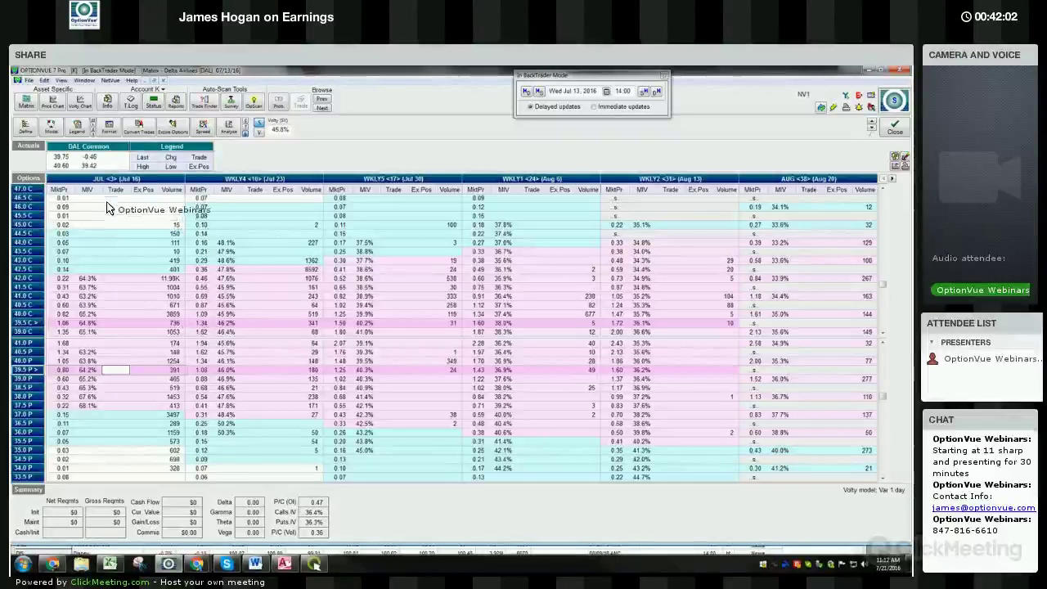
pyautogui.click(115, 322)
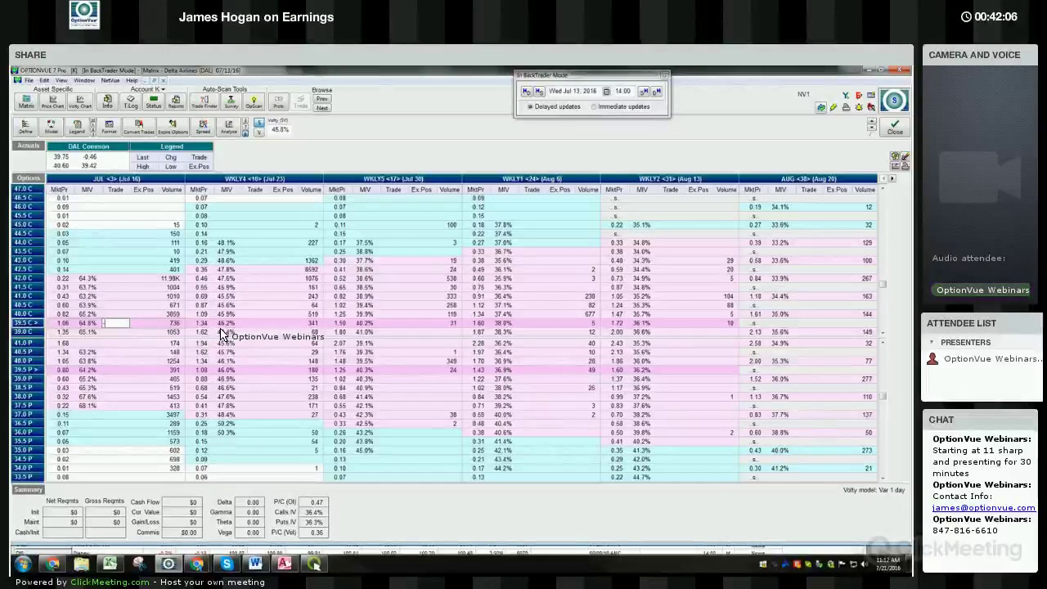
pyautogui.write('-10')
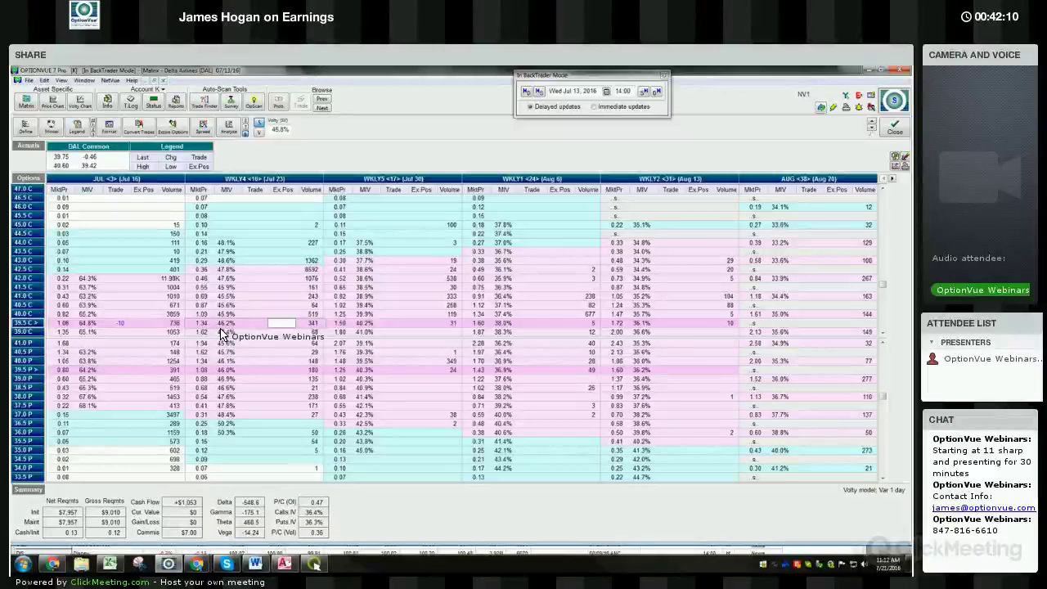
pyautogui.write('10')
pyautogui.press('Return')
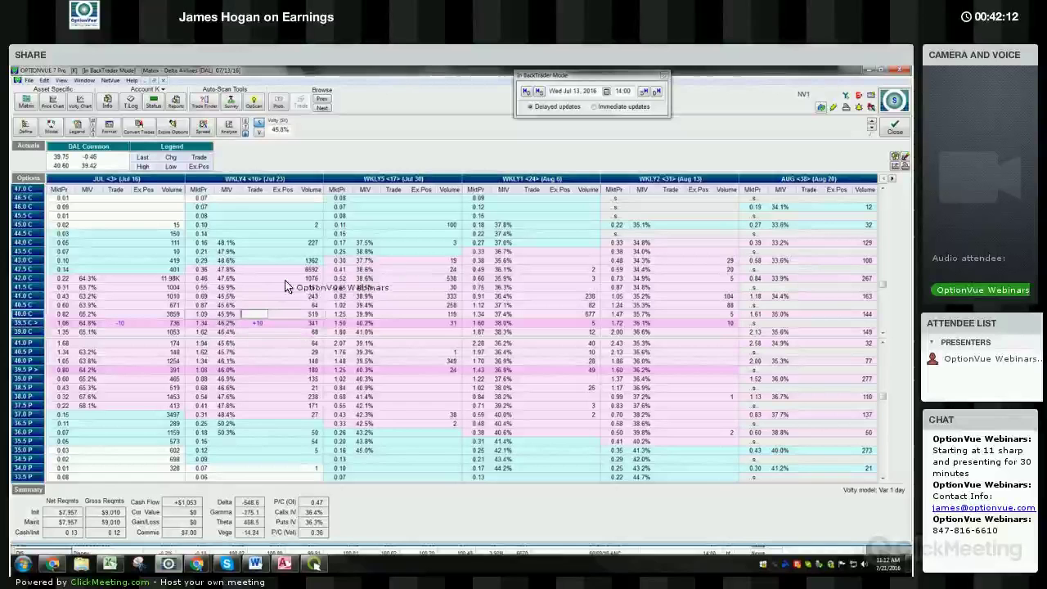
# Add +30 week-4 39.5 calls, convert both trades to positions, and advance to Jul 14, 2016.
pyautogui.click(126, 323)
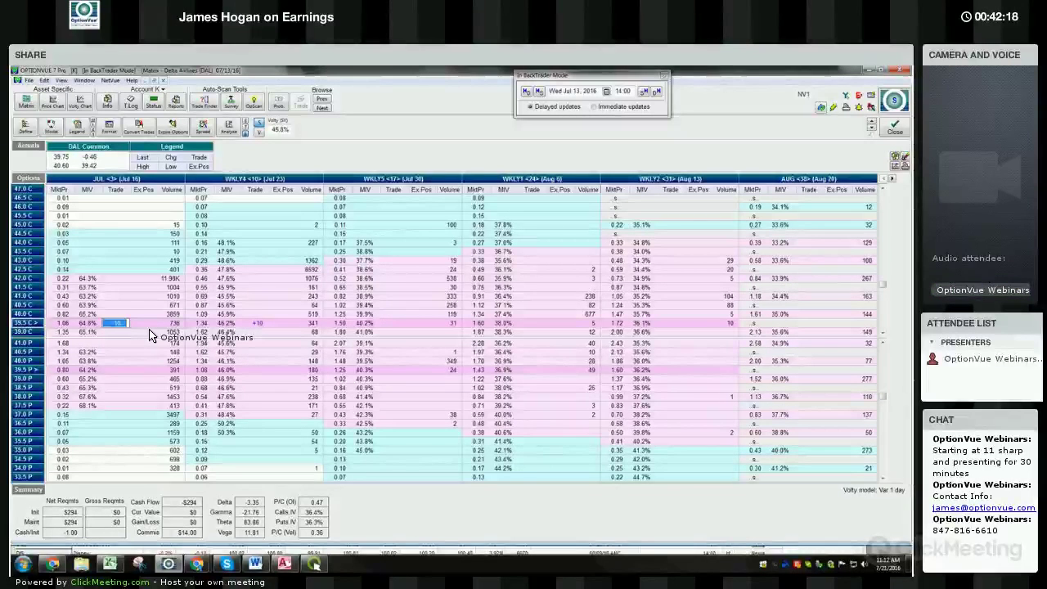
pyautogui.press('Tab')
pyautogui.write('30')
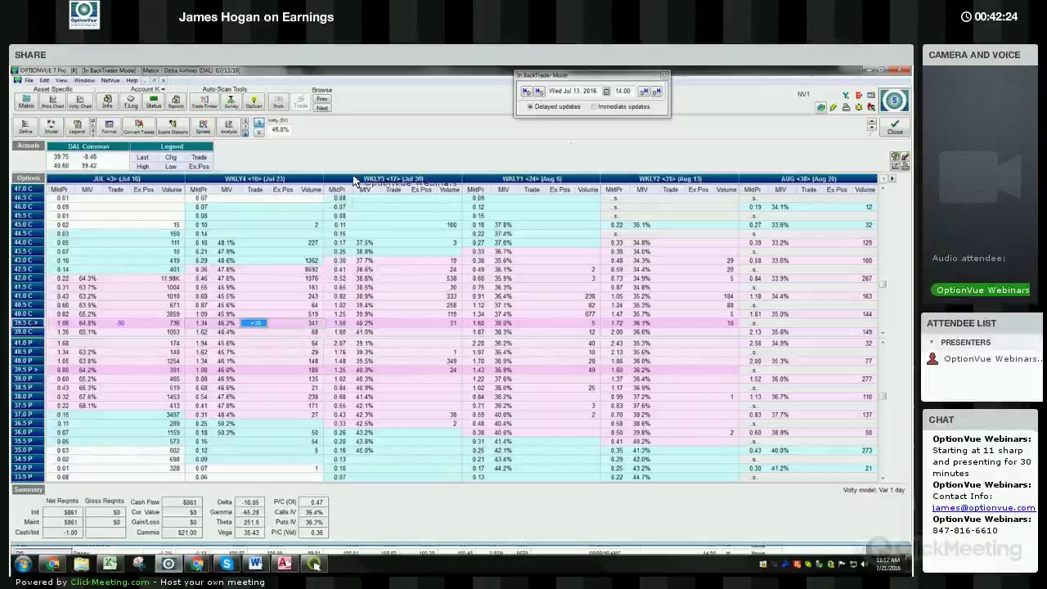
pyautogui.click(138, 127)
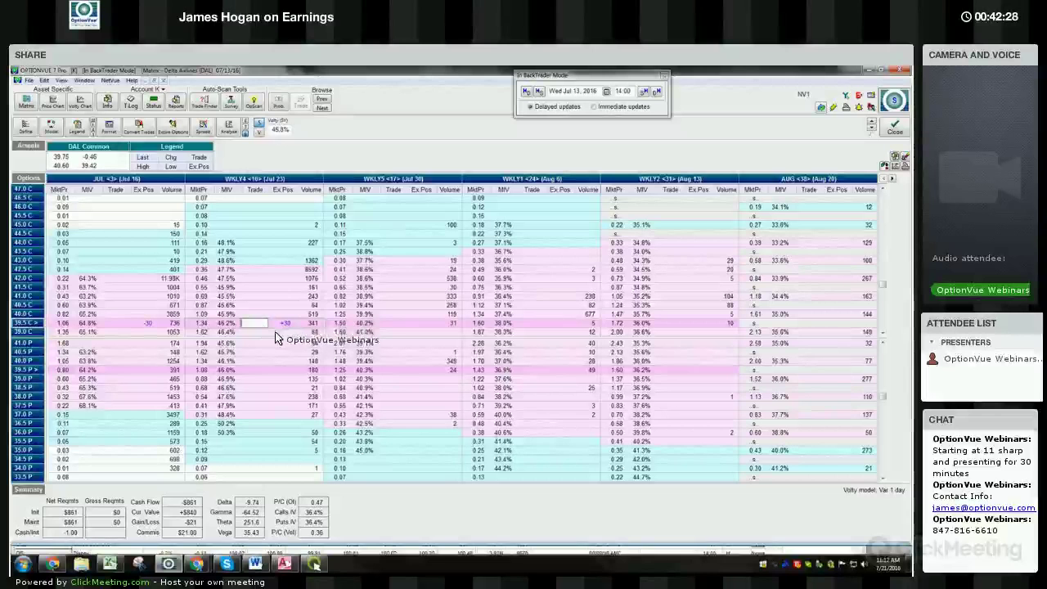
pyautogui.click(658, 97)
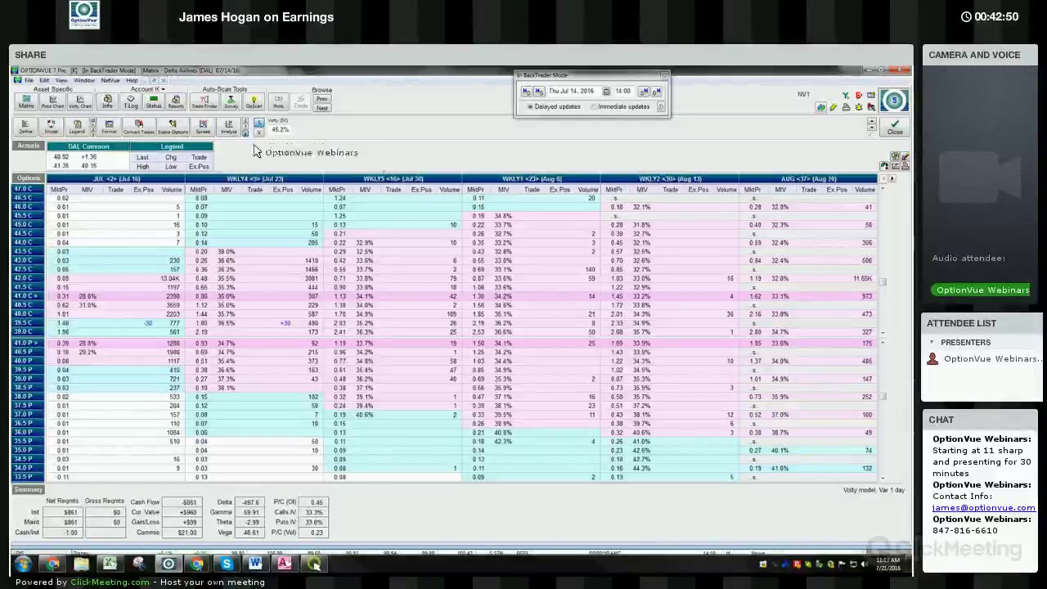
# Step the replay back to 09:30 on Jul 14 and redisplay the 39.5 call calendar P/L graph.
pyautogui.hotkey('ctrl', 'g')
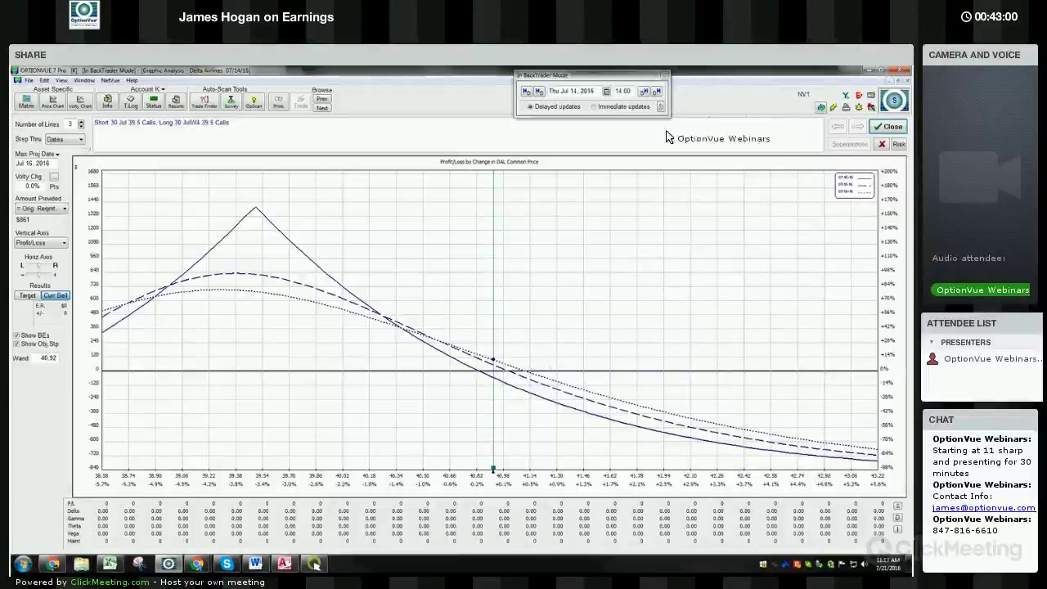
pyautogui.click(643, 92)
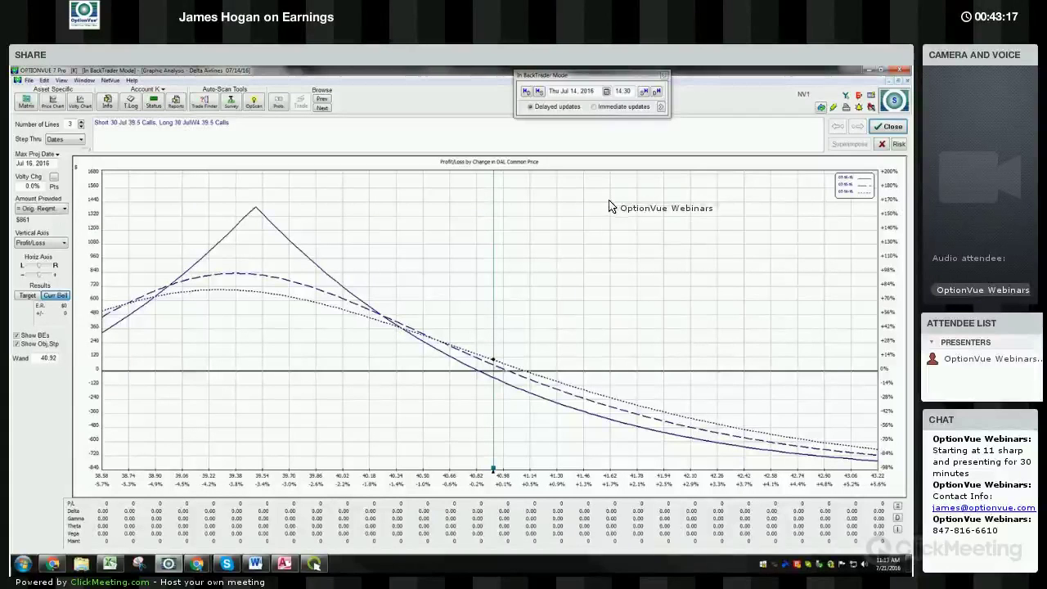
pyautogui.click(539, 92)
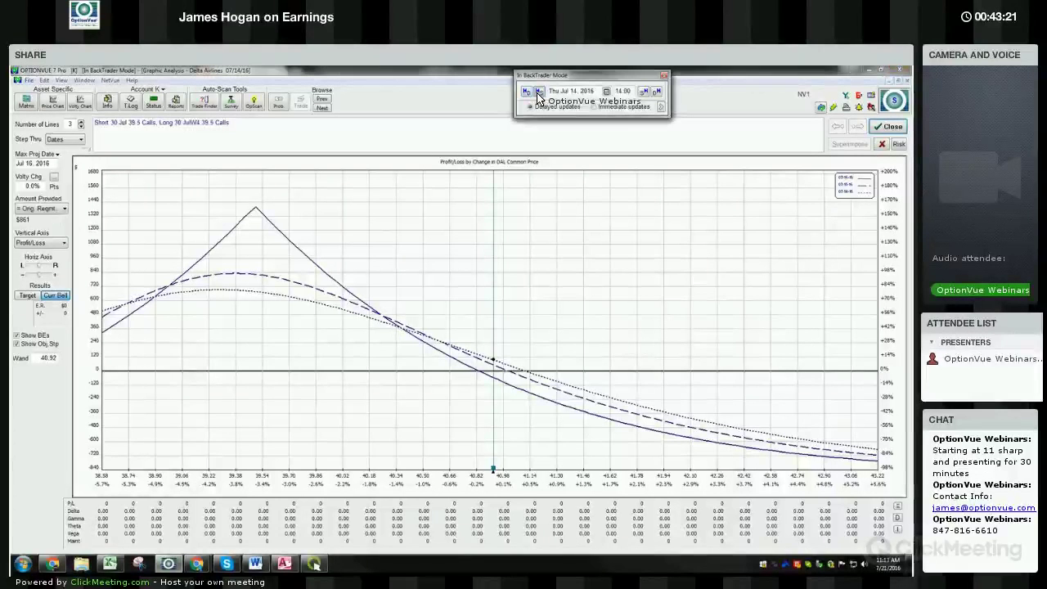
pyautogui.click(539, 92)
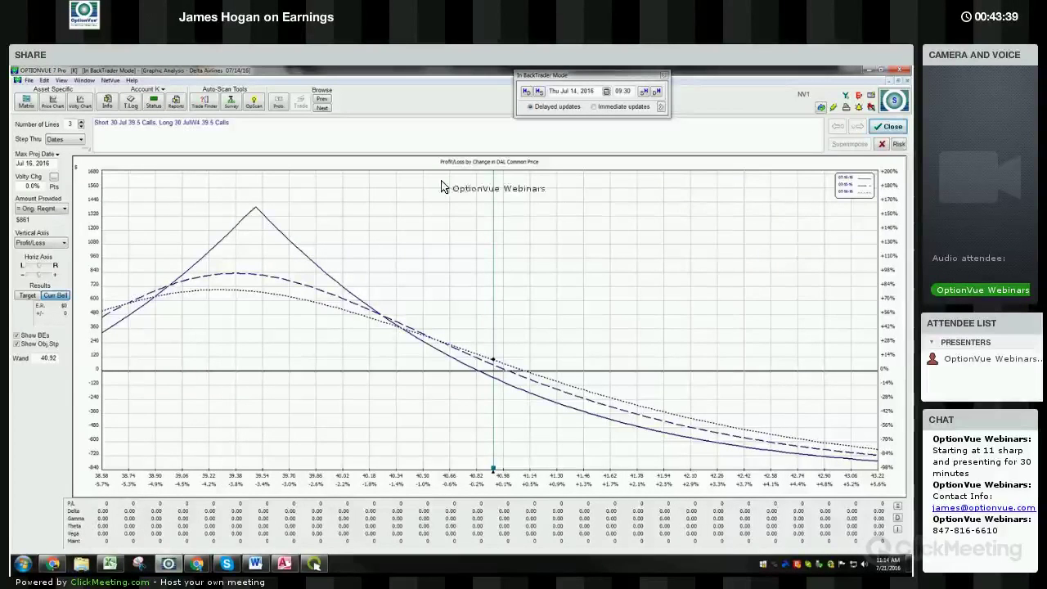
pyautogui.press('Escape')
pyautogui.click(227, 128)
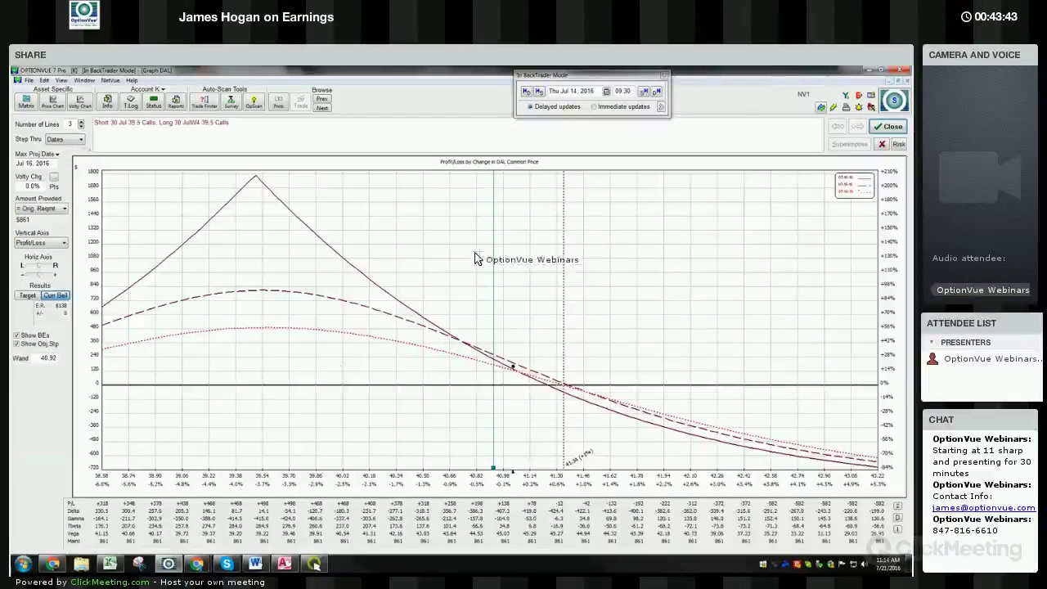
# Close the graph and show the Word write-up of five winning trades and the $11,224 account.
pyautogui.press('Escape')
pyautogui.click(254, 562)
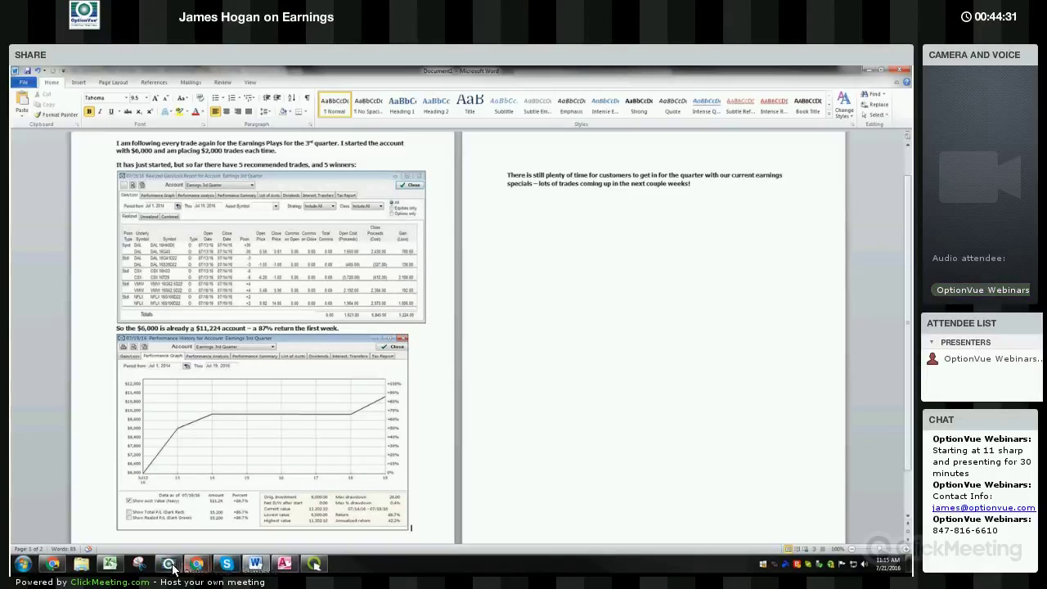
# Delete the two DAL trades from account K's transaction log and return to the quotes display.
pyautogui.hotkey('alt', 'Tab')
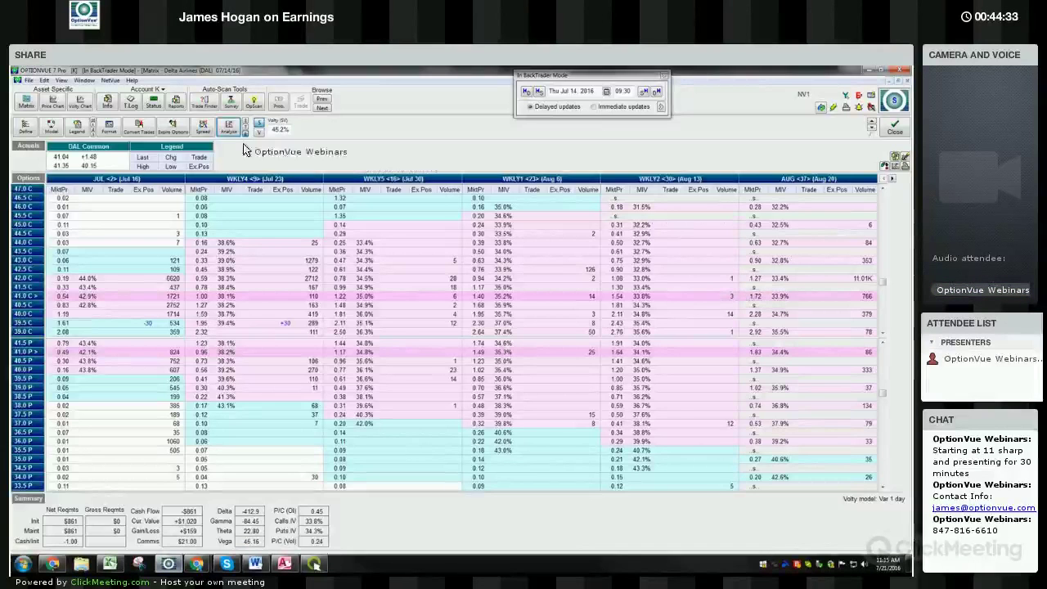
pyautogui.click(130, 102)
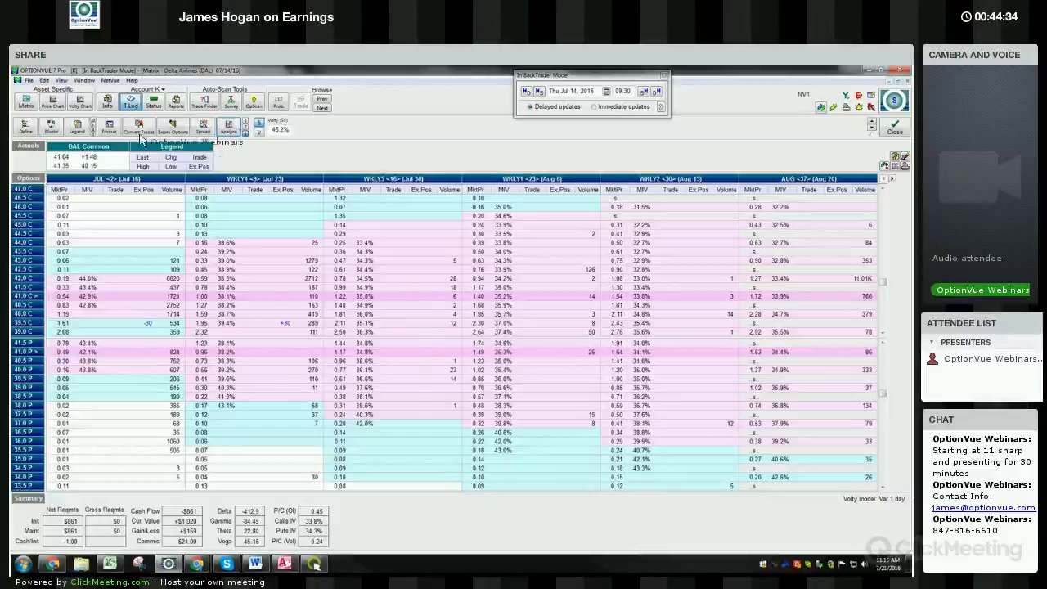
pyautogui.click(203, 392)
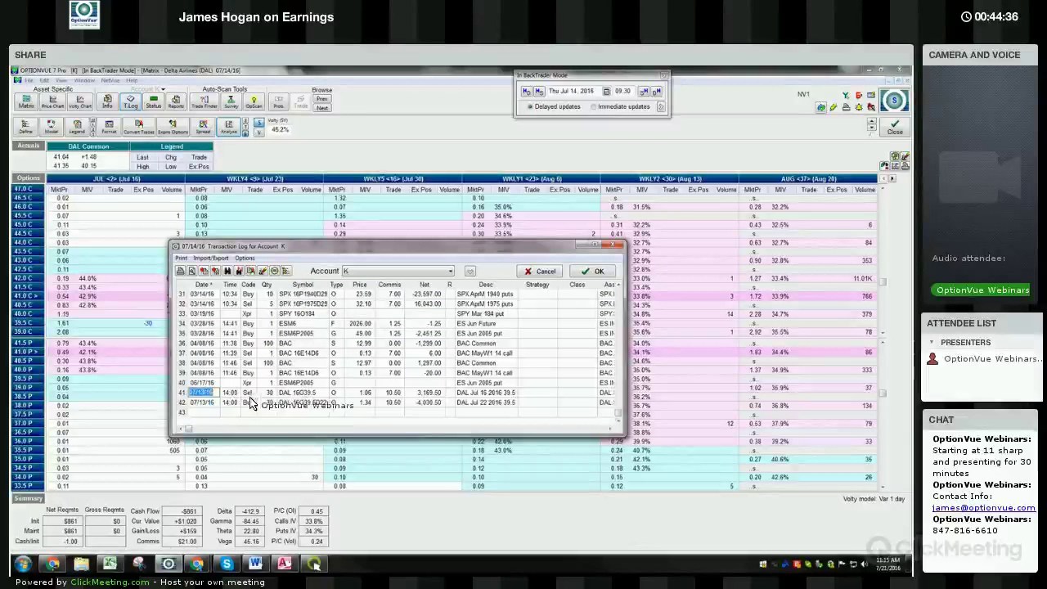
pyautogui.press('Delete')
pyautogui.press('Delete')
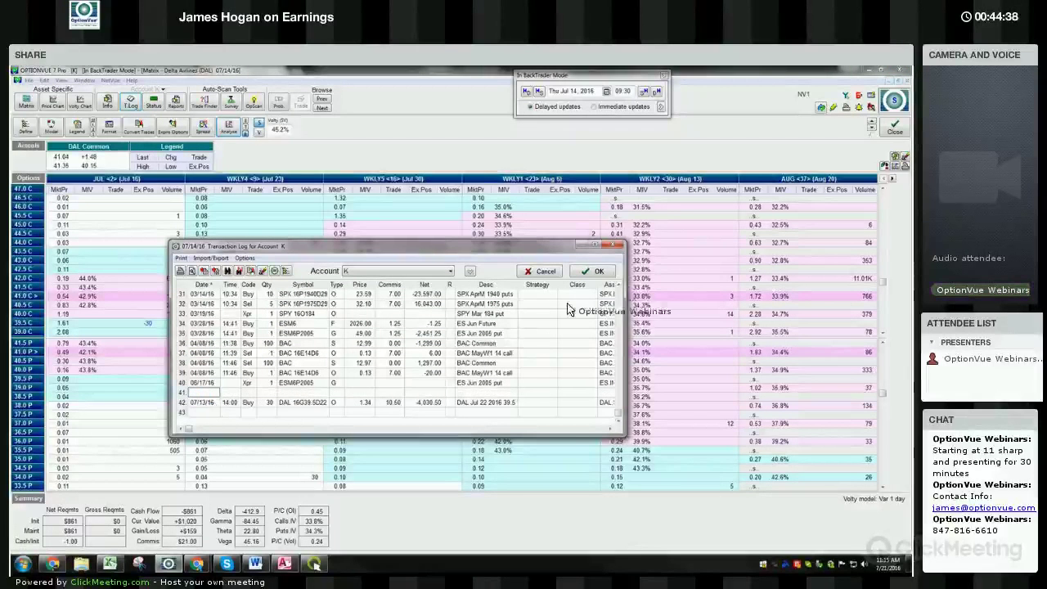
pyautogui.click(607, 273)
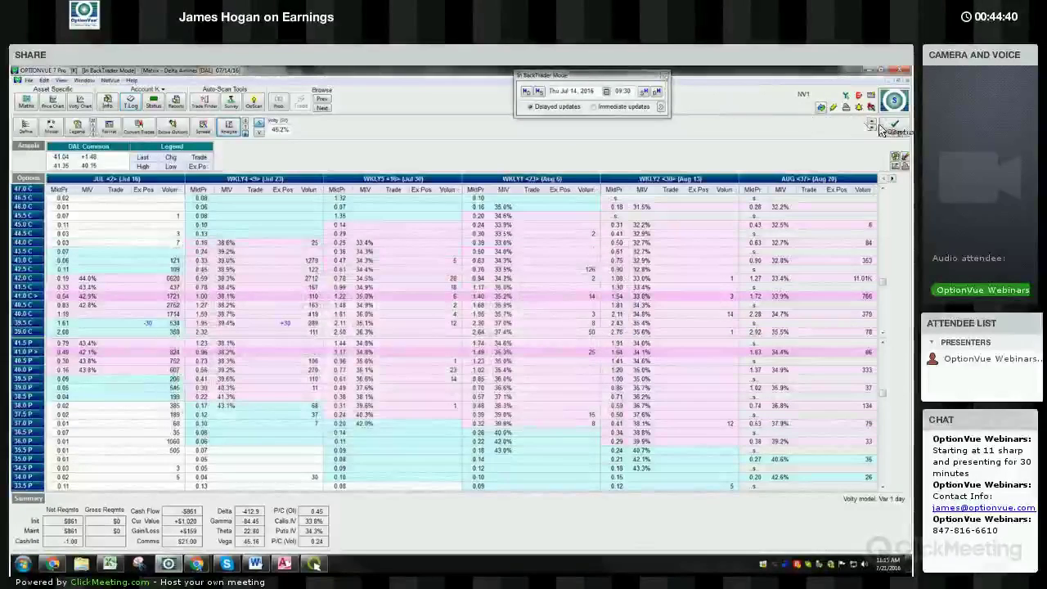
pyautogui.click(665, 76)
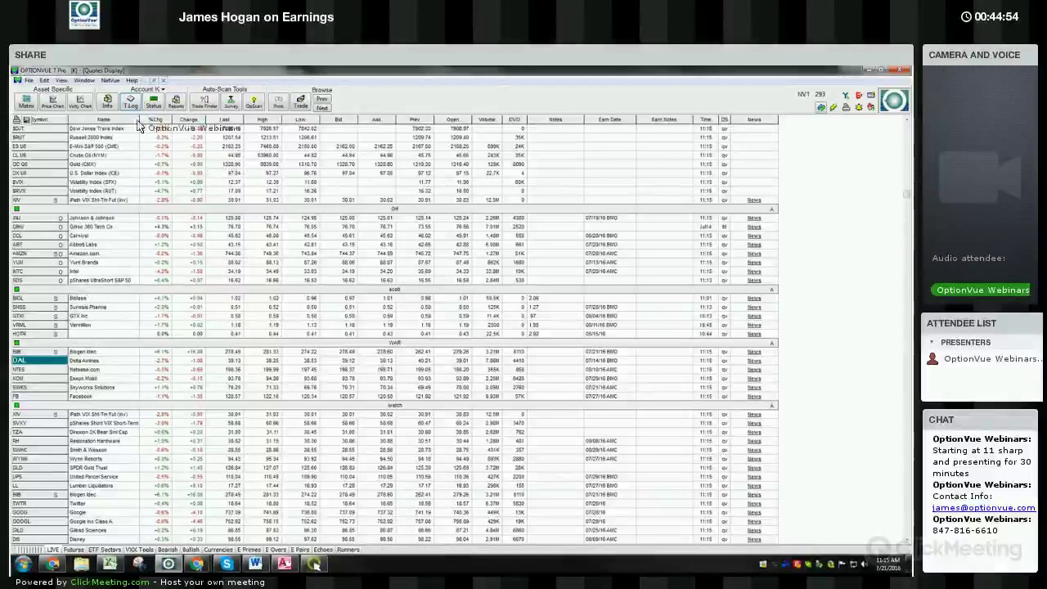
# Open the View menu listing the earnings views, including the Weekly Earnings Planner.
pyautogui.click(61, 80)
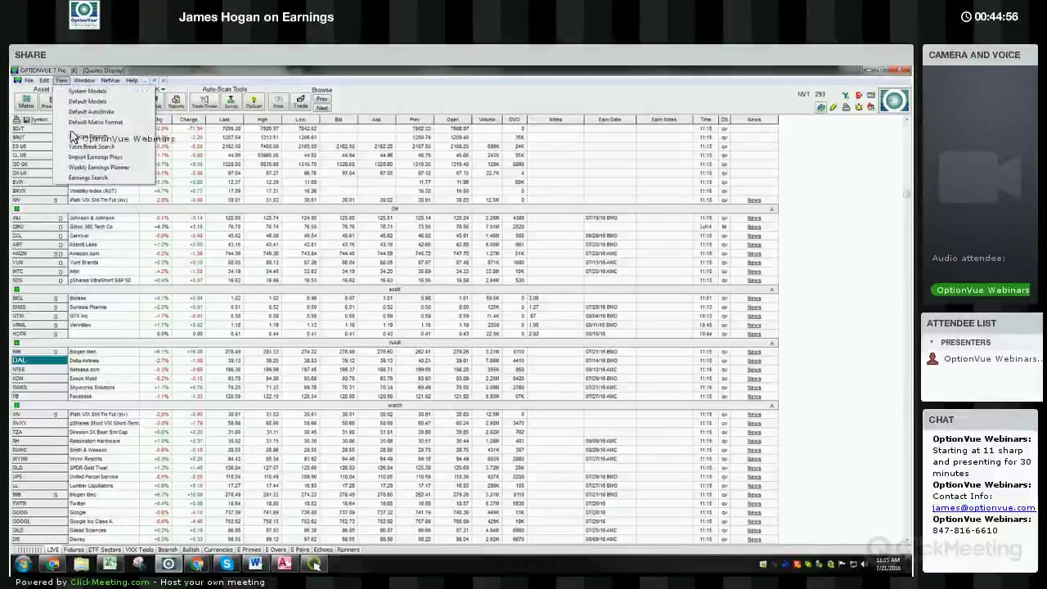
# Open the Weekly Earnings Planner showing Earnings Plays for Jul 18–22.
pyautogui.click(100, 167)
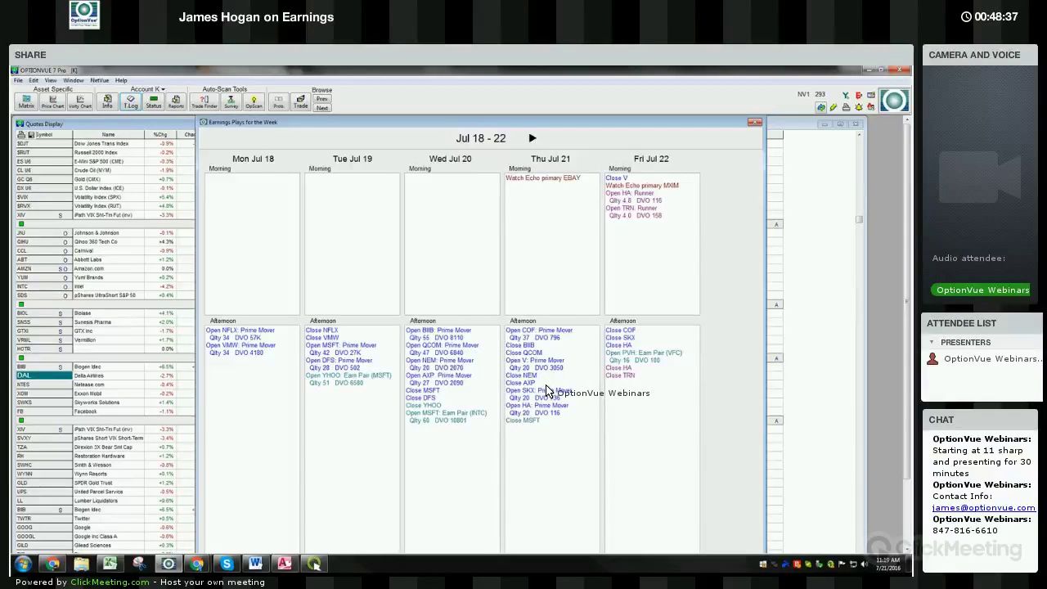
# Close the Earnings Plays for the Week window to return to the Quotes Display.
pyautogui.click(754, 125)
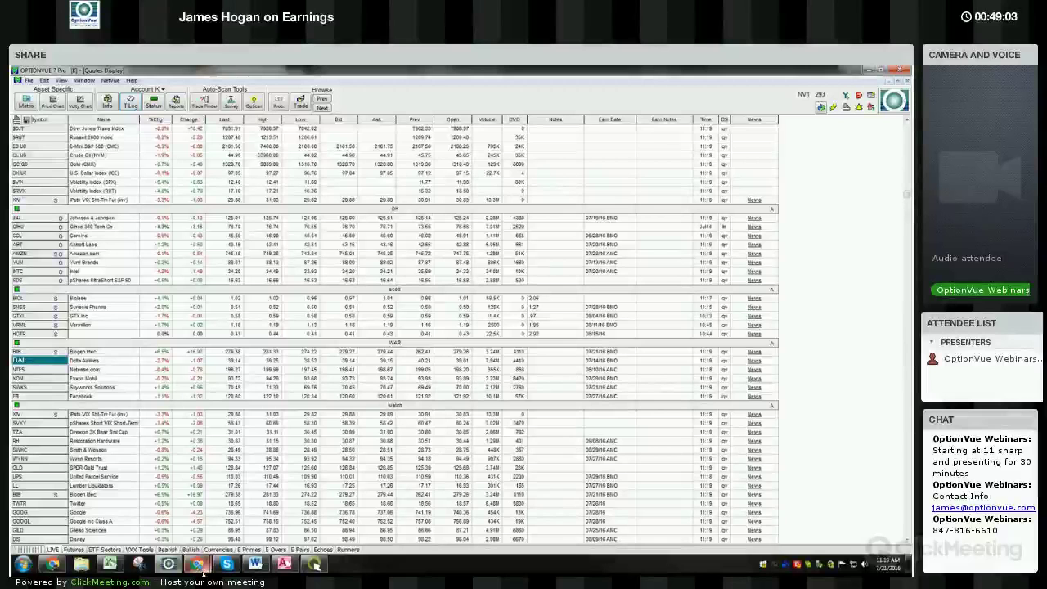
pyautogui.moveTo(202, 574)
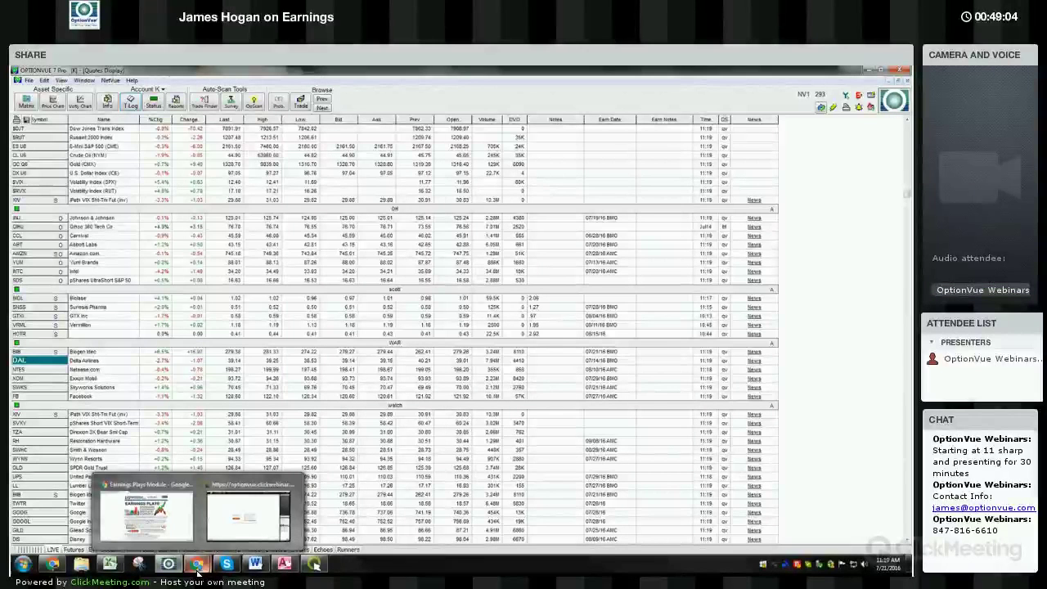
# In Chrome, view the Mentoring Overview and Earnings Plays pages, then return to OptionVue 7.
pyautogui.click(159, 519)
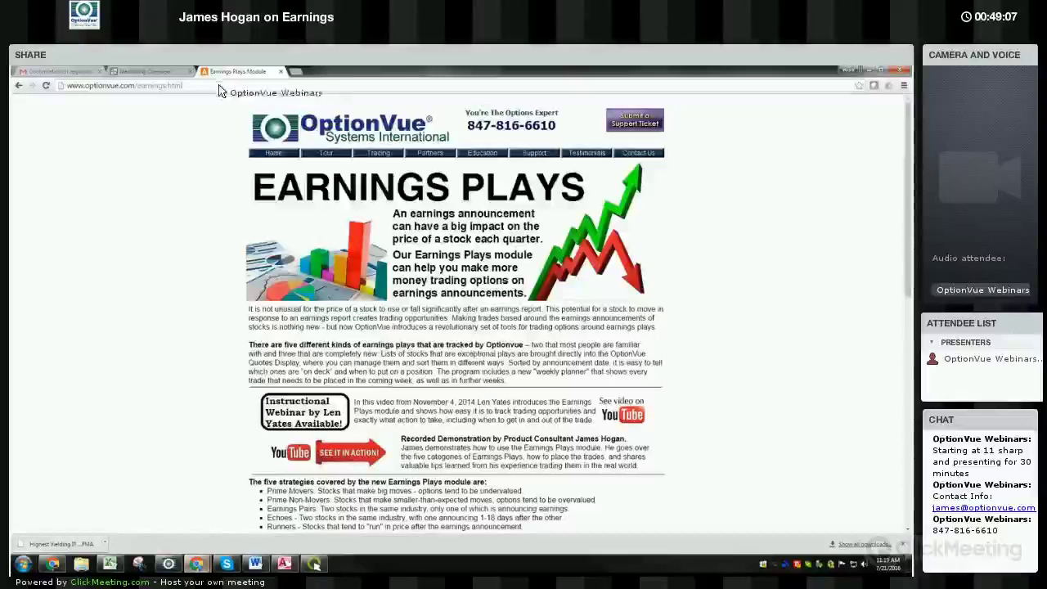
pyautogui.click(164, 72)
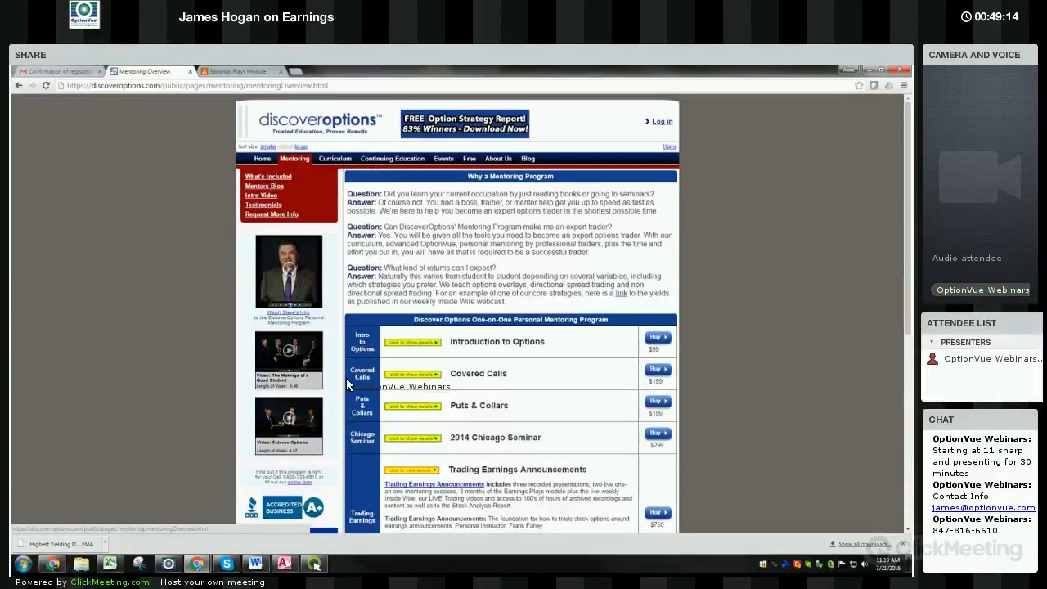
pyautogui.scroll(-4, 347, 381)
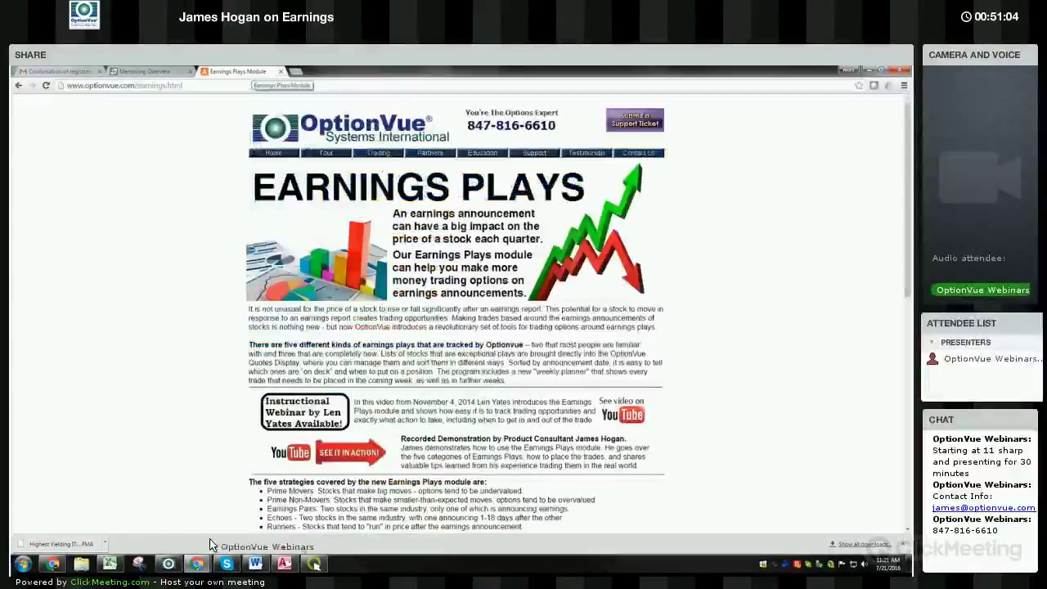
pyautogui.click(241, 71)
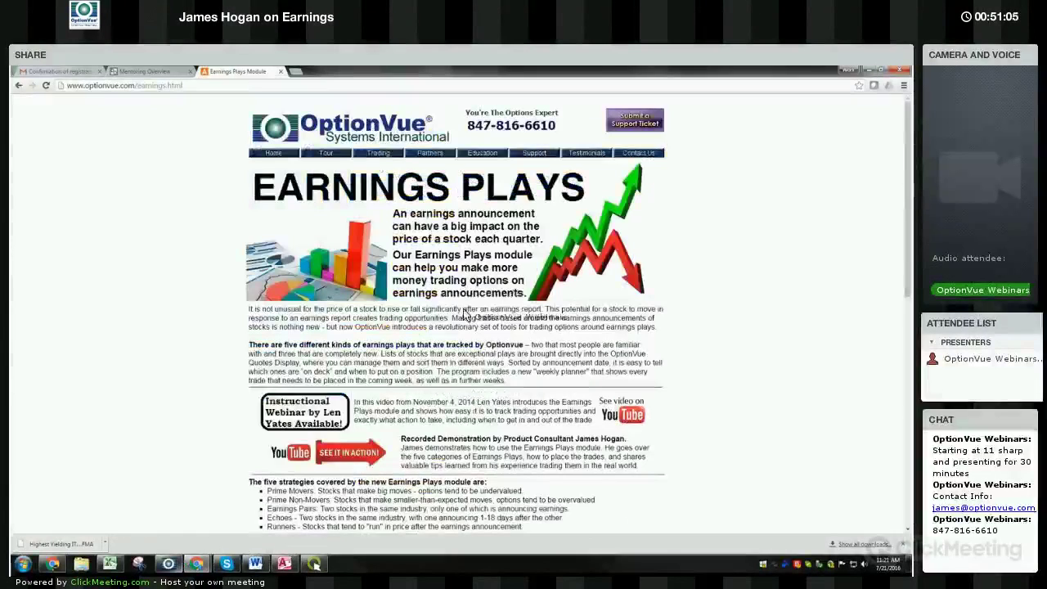
pyautogui.hotkey('alt', 'Tab')
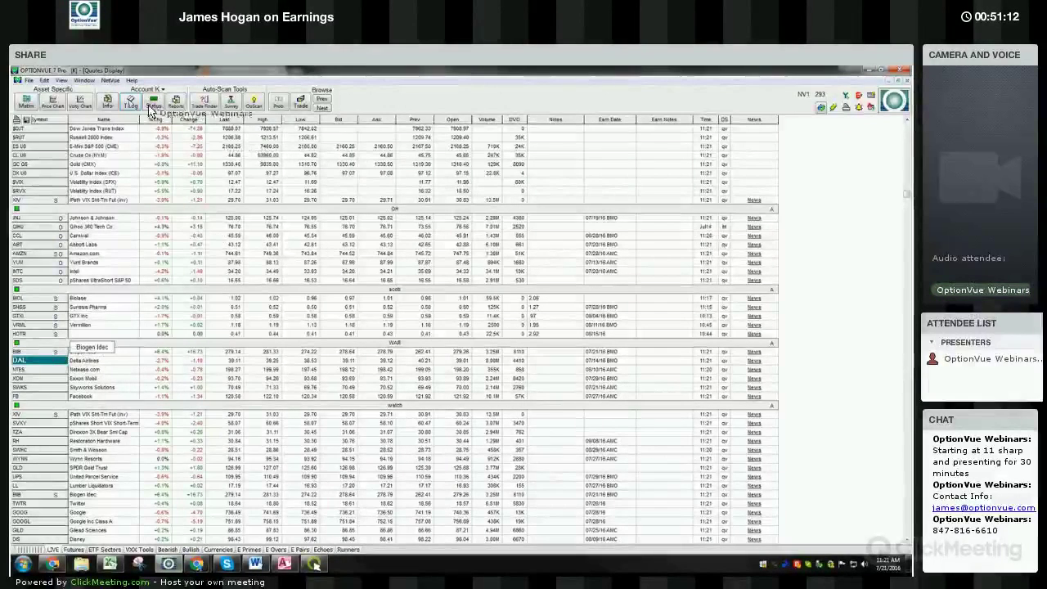
# Reopen the Earnings Plays for the Week planner for Jul 18–22 from the View menu.
pyautogui.click(61, 80)
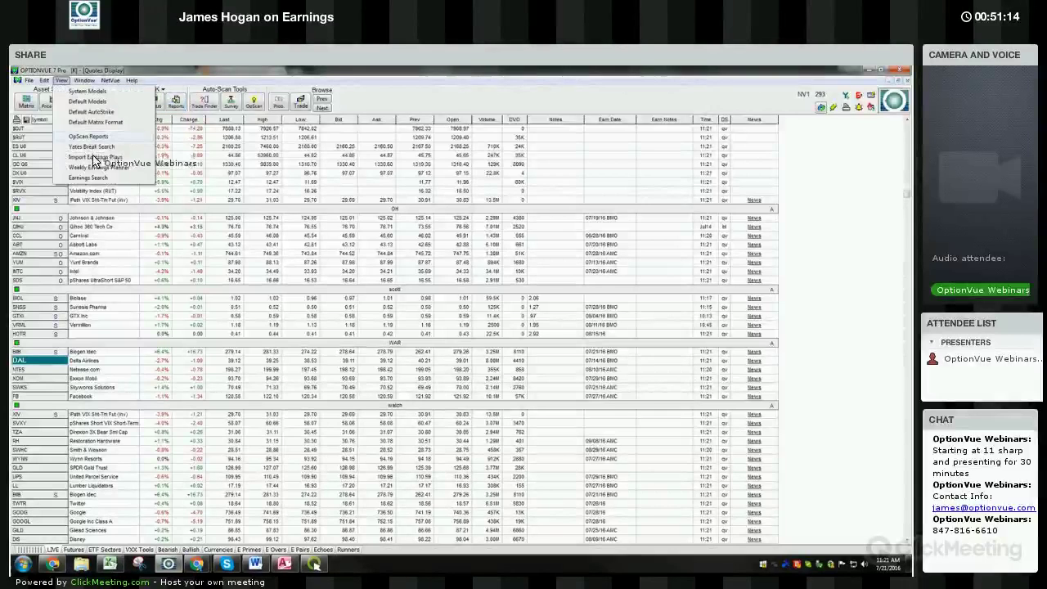
pyautogui.click(99, 168)
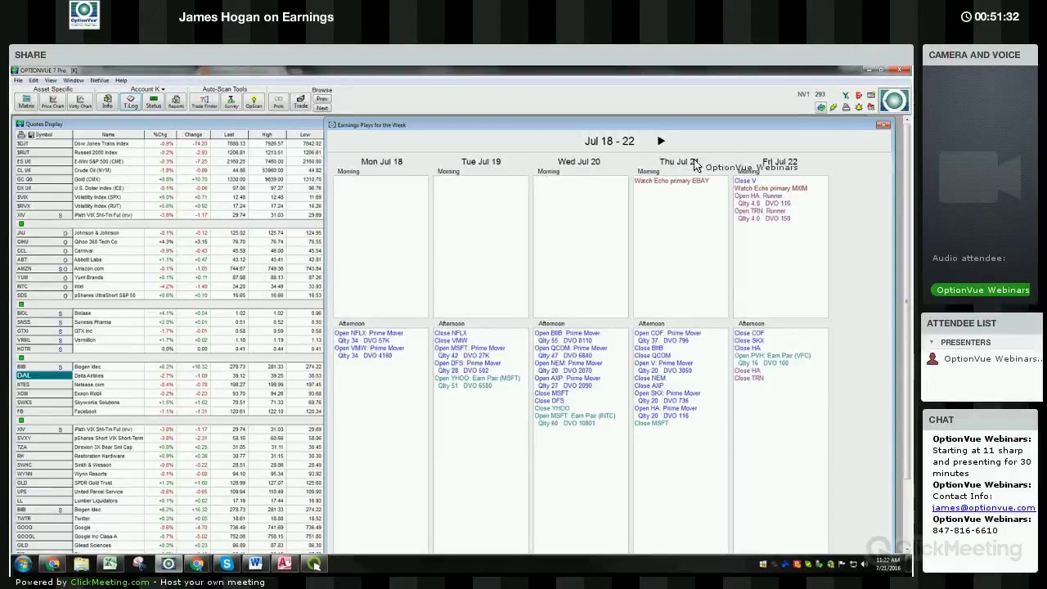
# Close the planner, launch NetVue BackTrader, and step the start time back to Wed Jul 20, 2016.
pyautogui.click(883, 127)
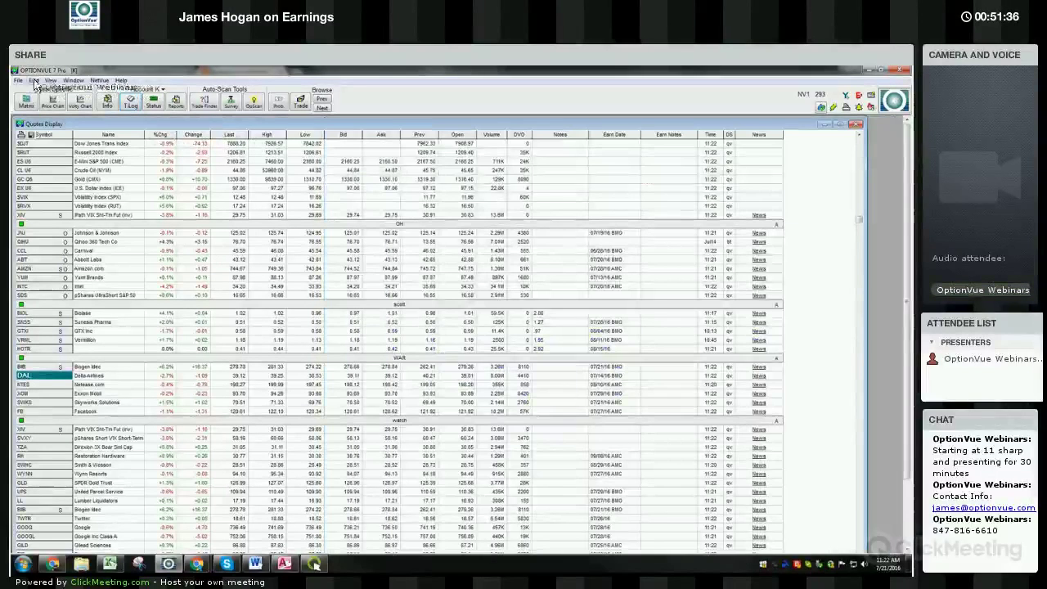
pyautogui.click(99, 80)
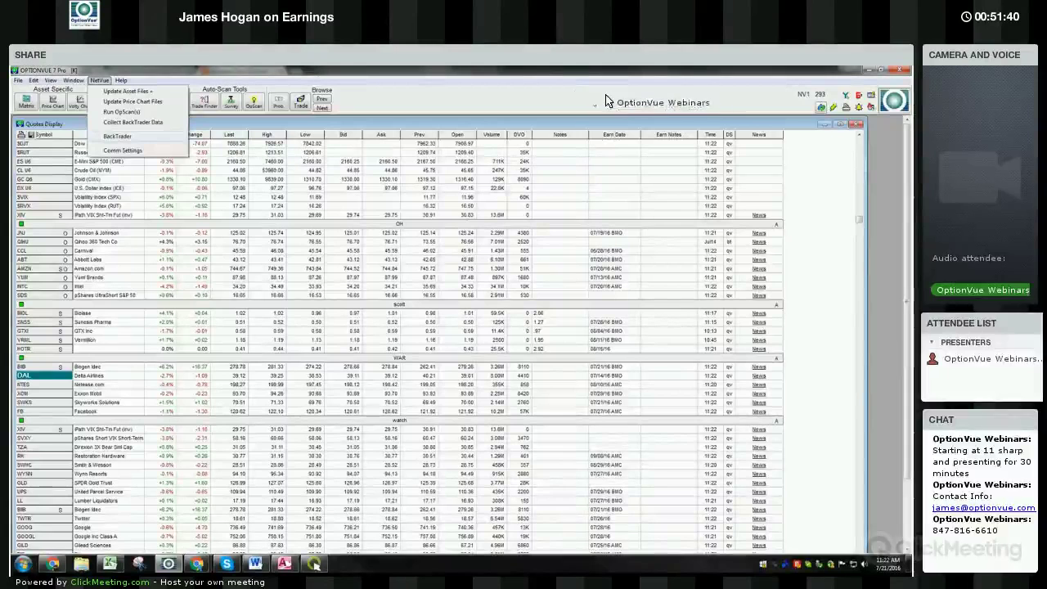
pyautogui.press('b')
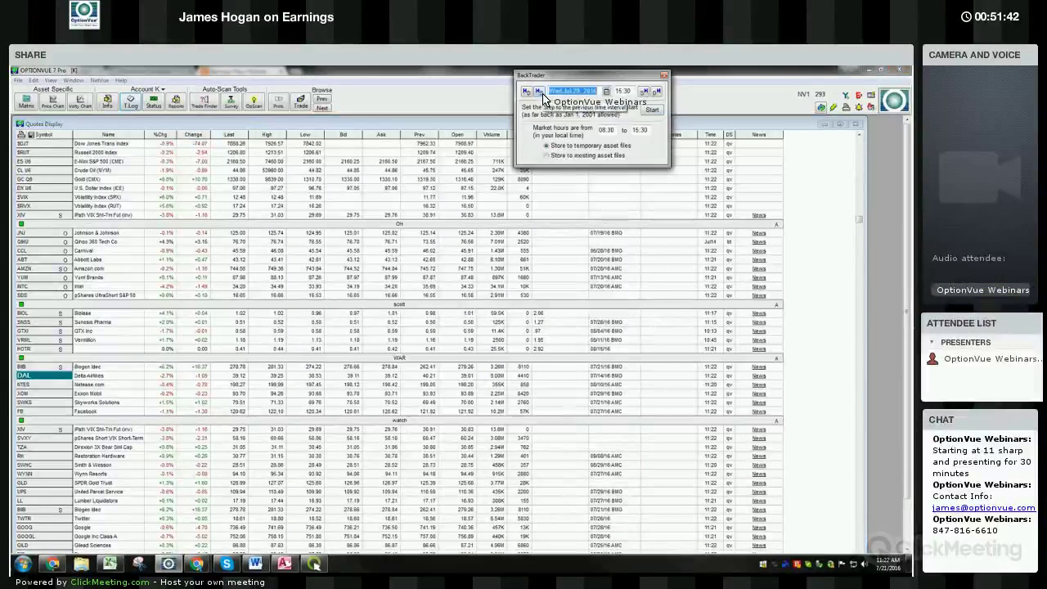
pyautogui.click(540, 93)
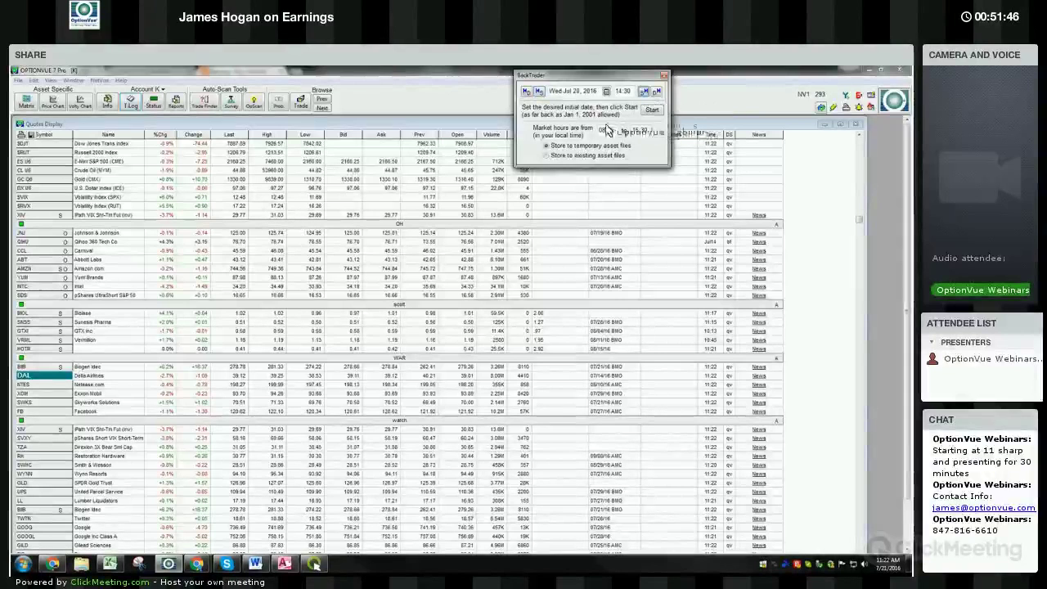
# Start the BackTrader replay at Jul 20, 2016, 14:30 with delayed updates.
pyautogui.click(651, 109)
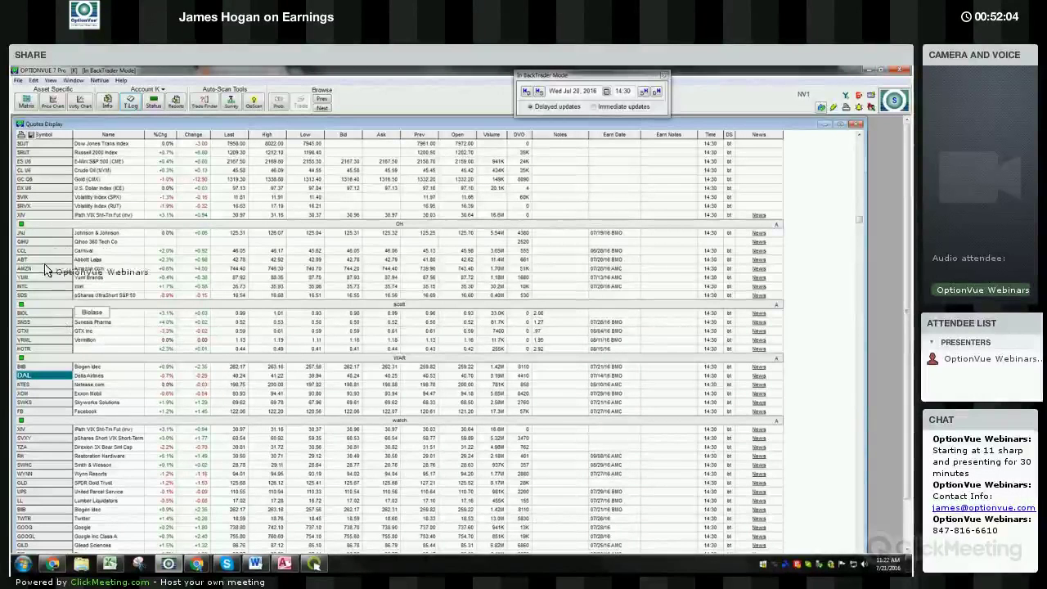
# In the BIIB matrix, enter +2 trades on the 262.5 call and put, convert them to positions, and close.
pyautogui.click(45, 368)
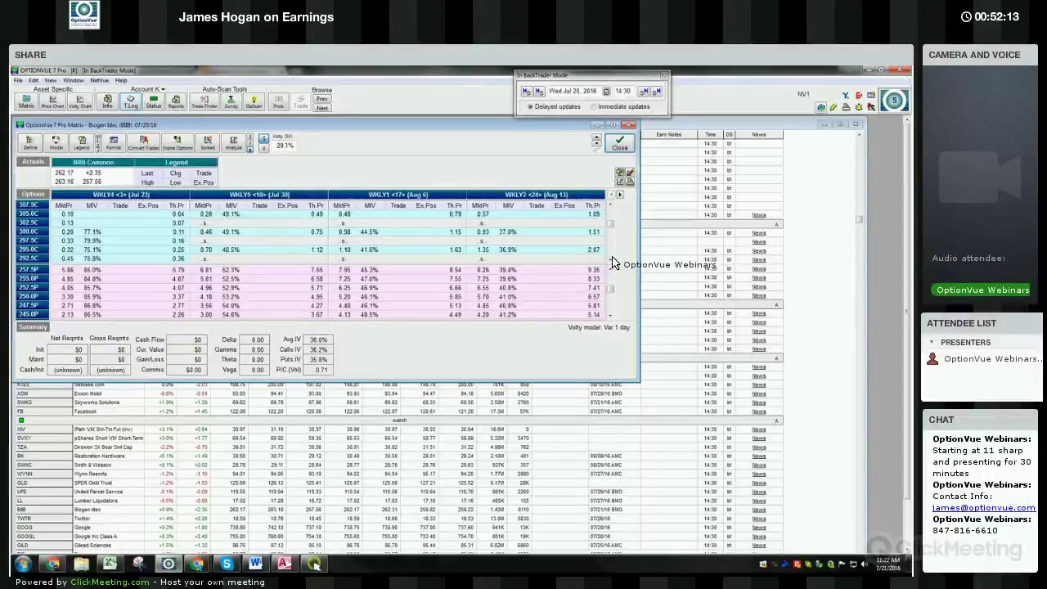
pyautogui.scroll(-3, 614, 261)
pyautogui.scroll(-2, 613, 261)
pyautogui.click(160, 253)
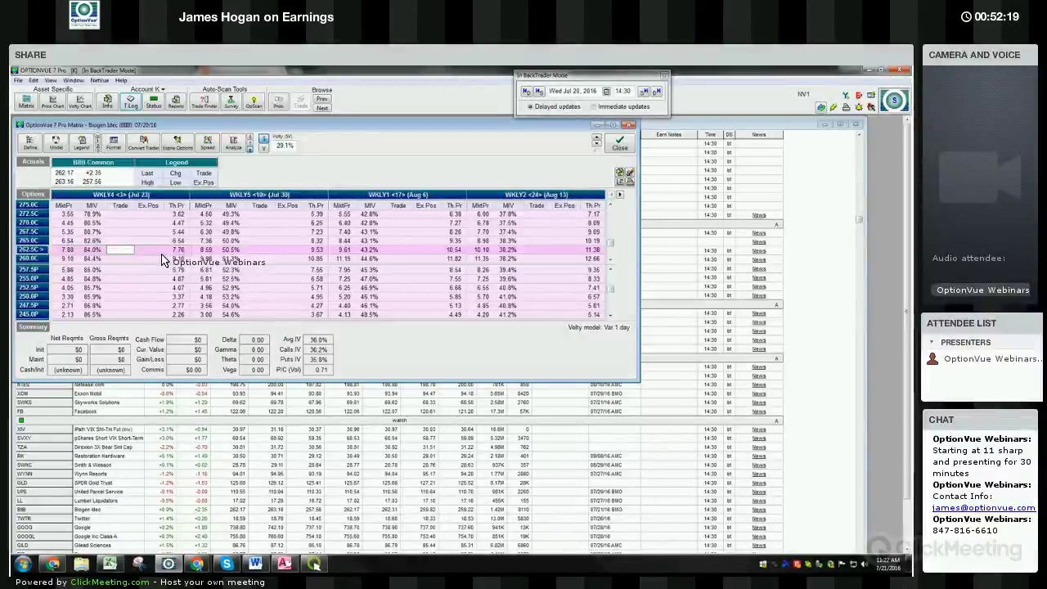
pyautogui.write('1')
pyautogui.press('Return')
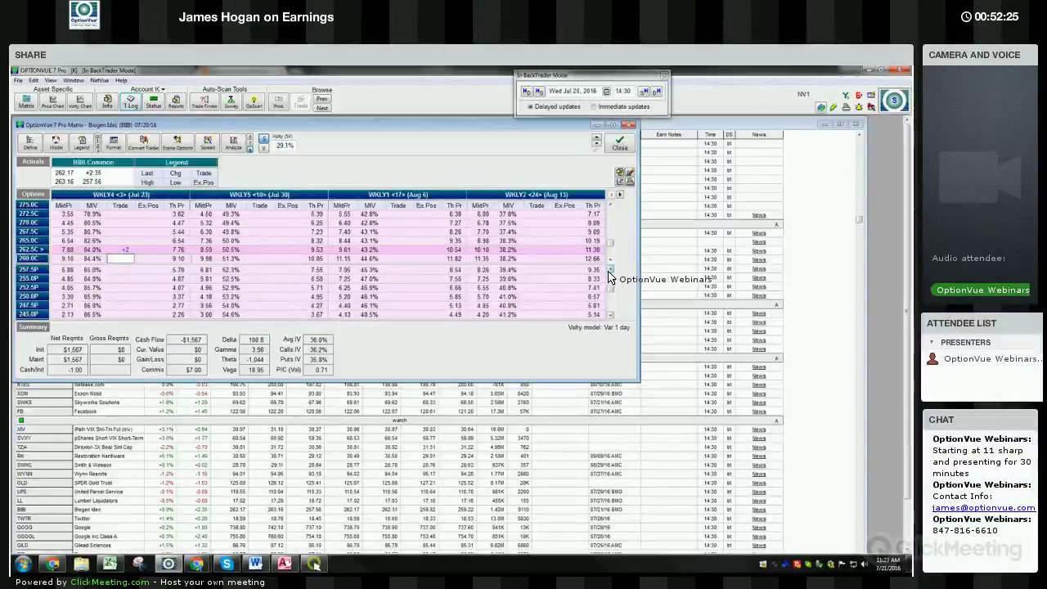
pyautogui.scroll(1, 607, 277)
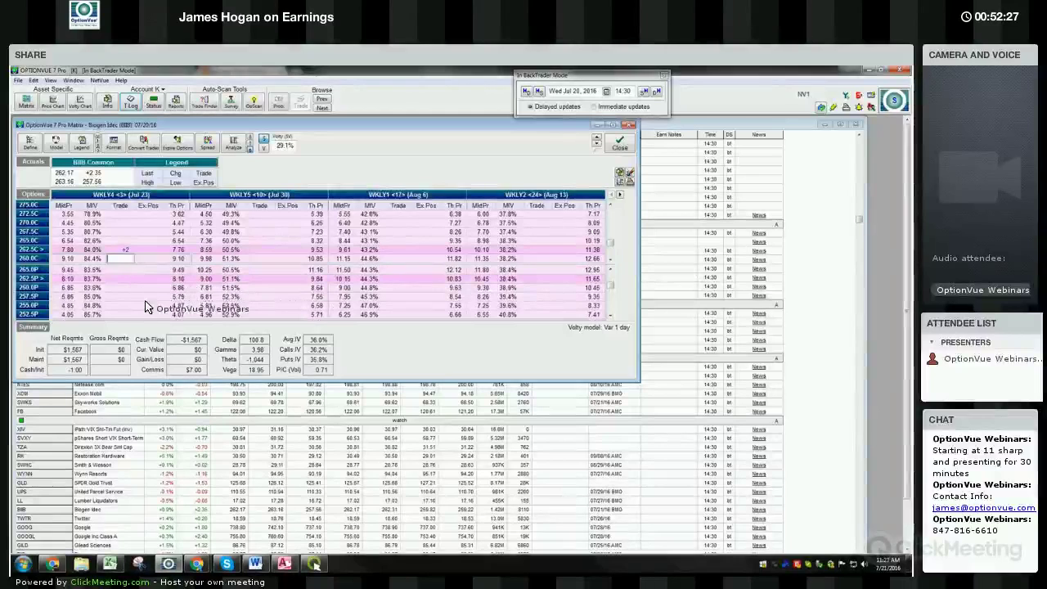
pyautogui.press('Down')
pyautogui.press('Down')
pyautogui.write('2')
pyautogui.press('Return')
pyautogui.click(143, 144)
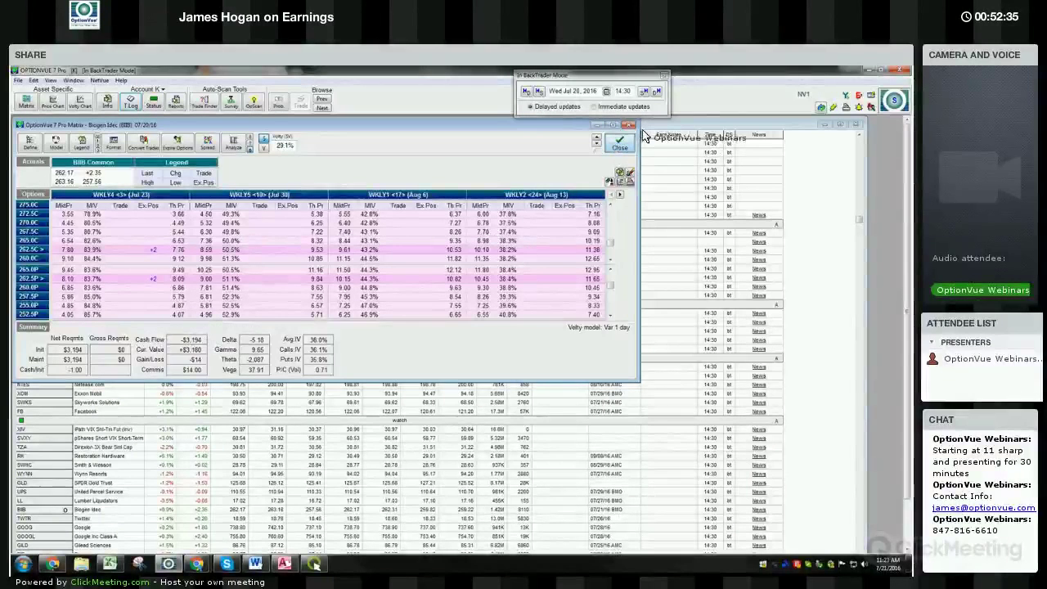
pyautogui.click(620, 142)
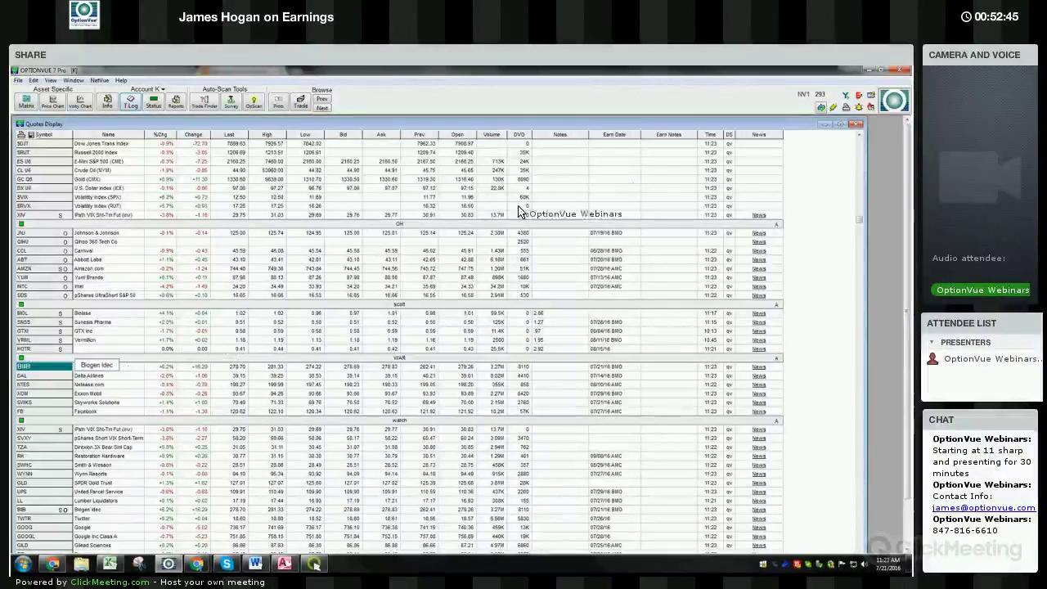
pyautogui.press('Return')
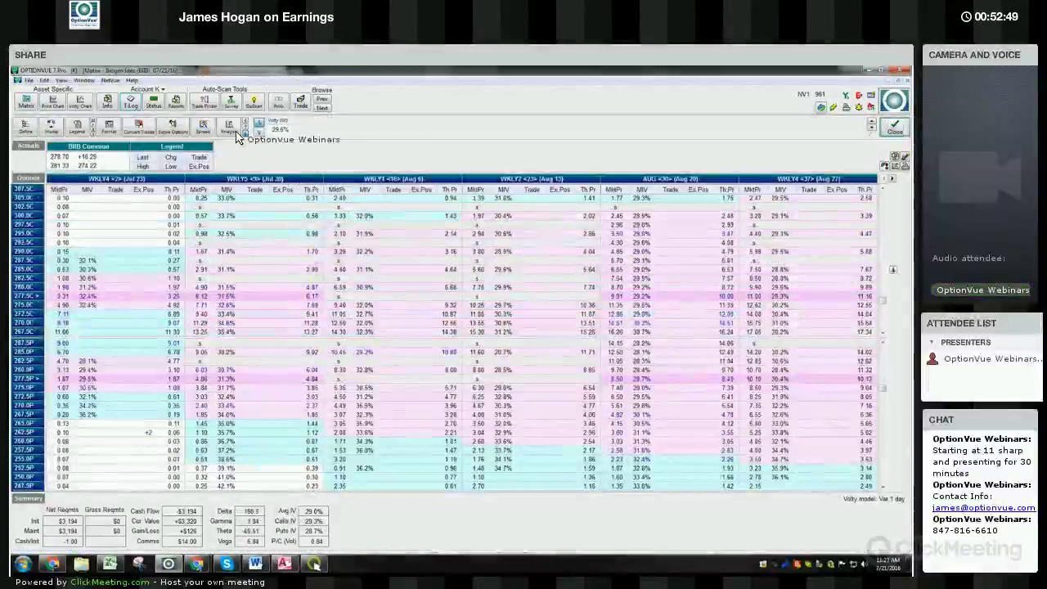
pyautogui.click(229, 127)
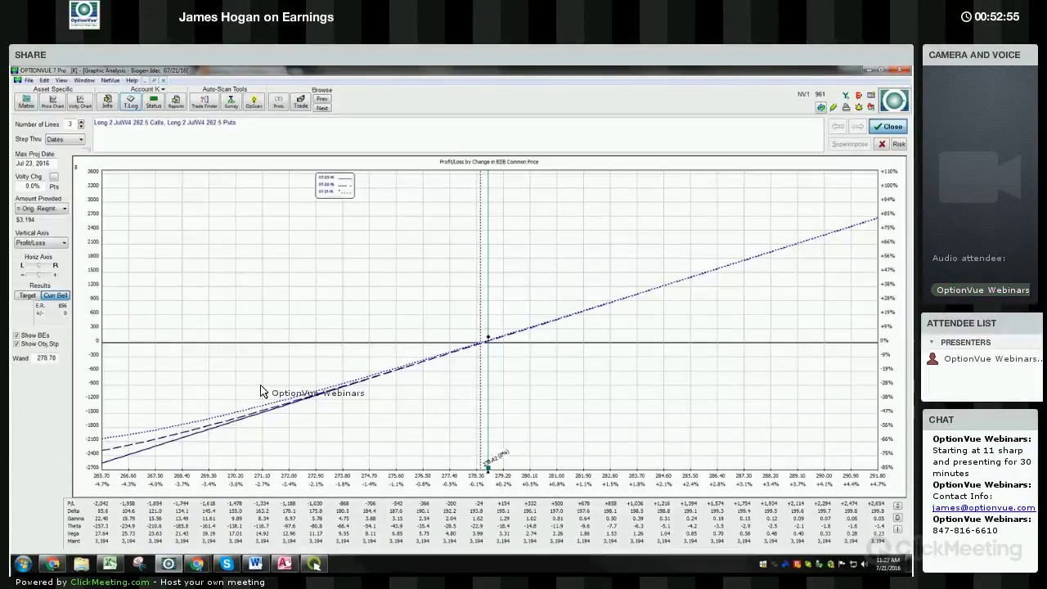
pyautogui.press('Escape')
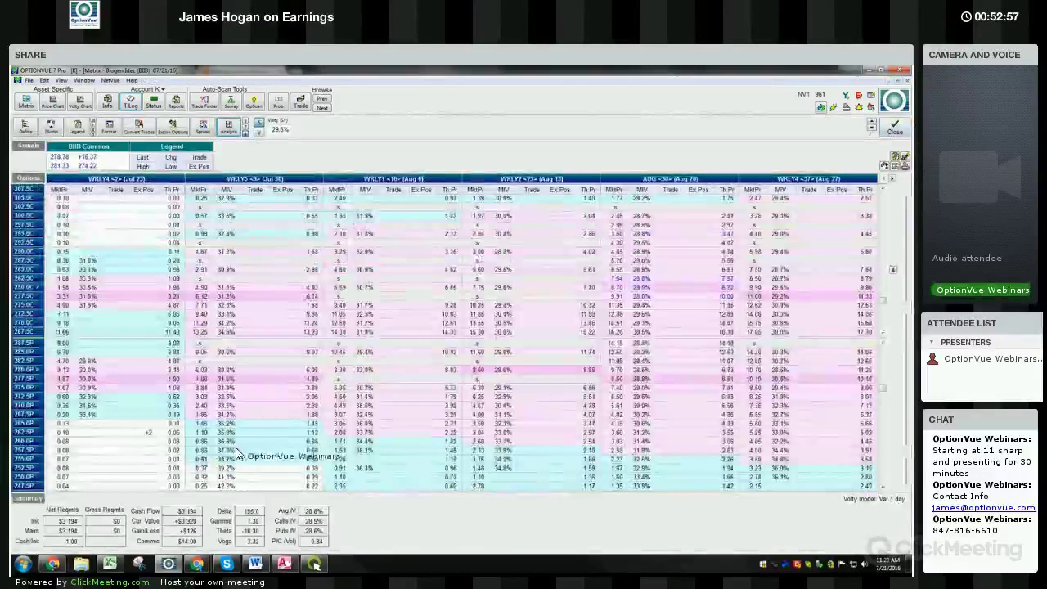
pyautogui.click(895, 129)
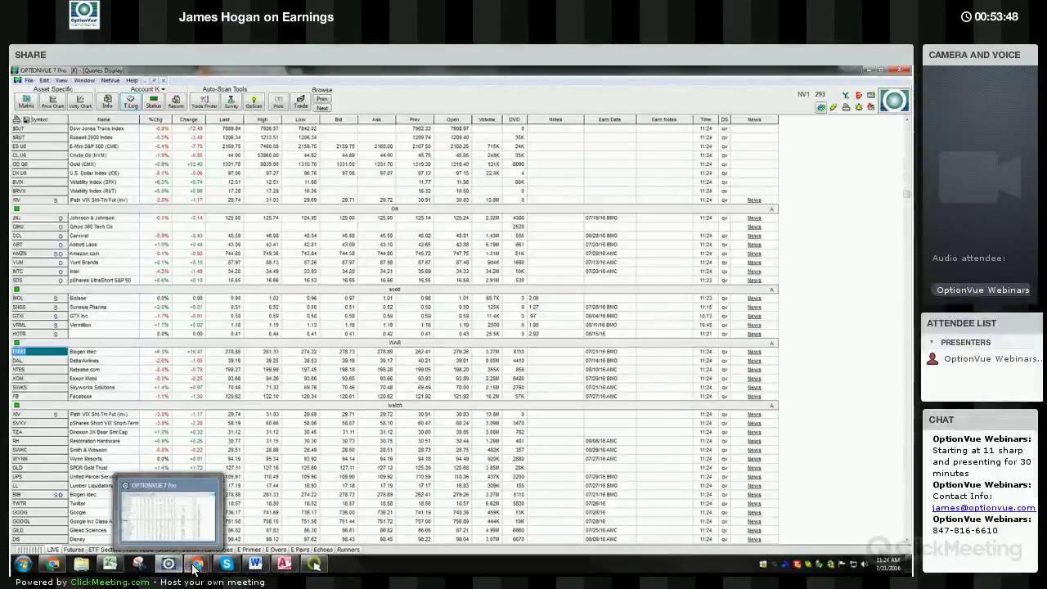
# Bring Chrome forward and load the OptionVue home page from the logo, scrolling through it.
pyautogui.moveTo(196, 563)
pyautogui.click(194, 516)
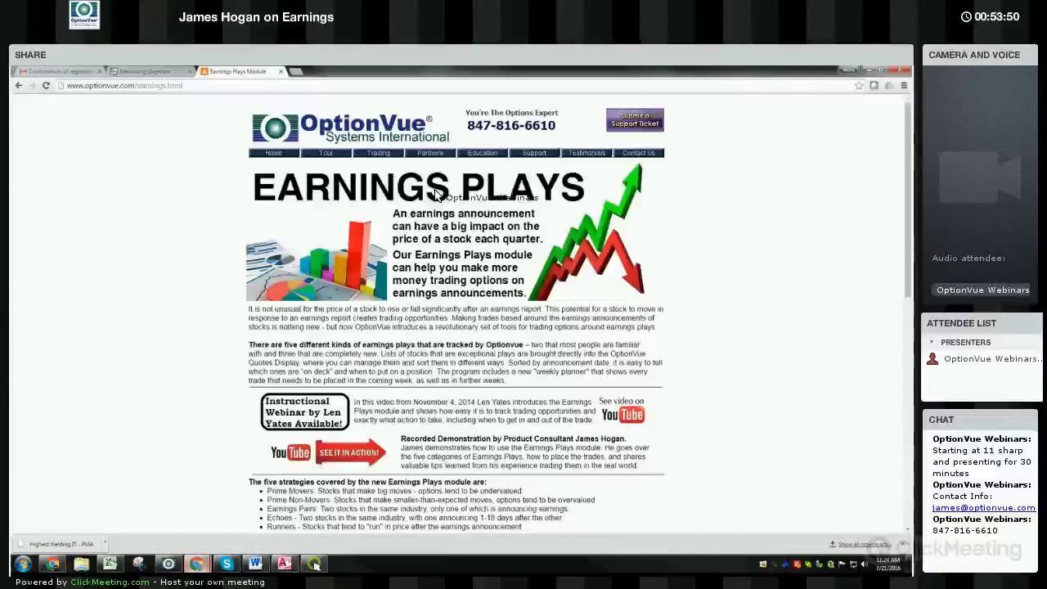
pyautogui.click(381, 135)
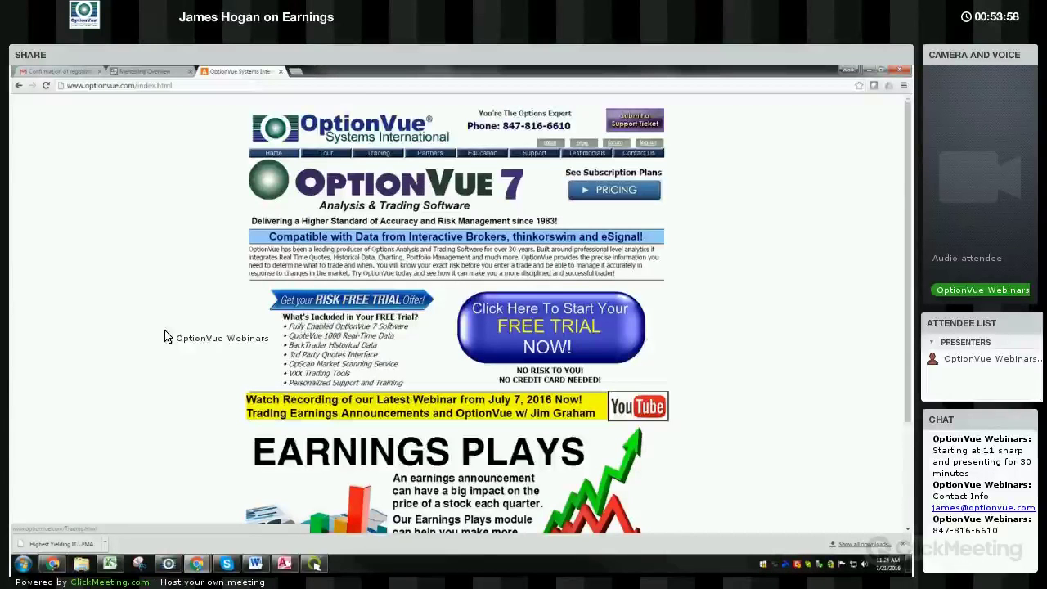
pyautogui.scroll(-3, 350, 287)
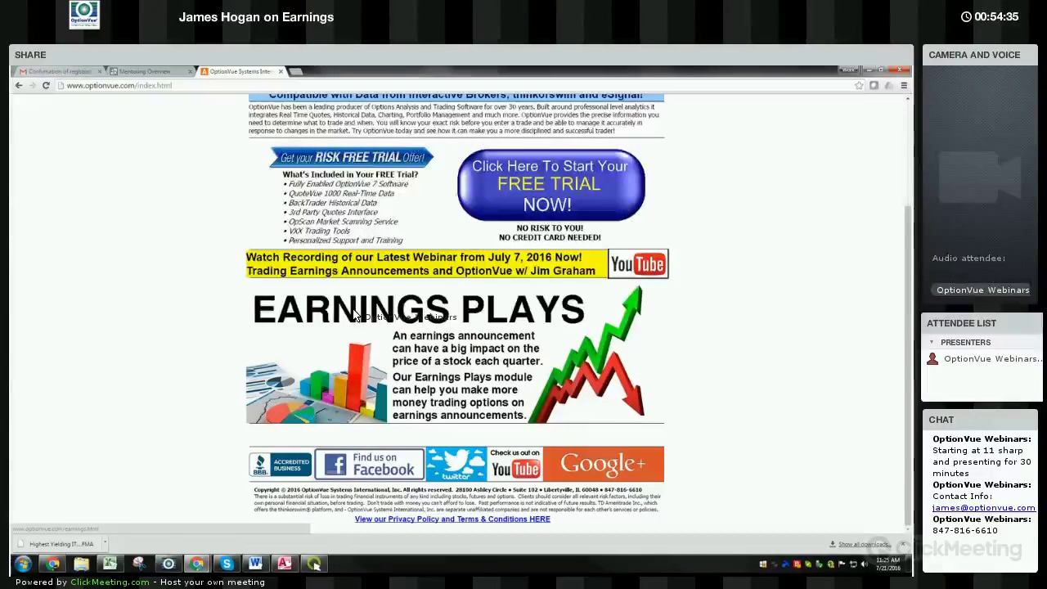
pyautogui.scroll(3, 462, 245)
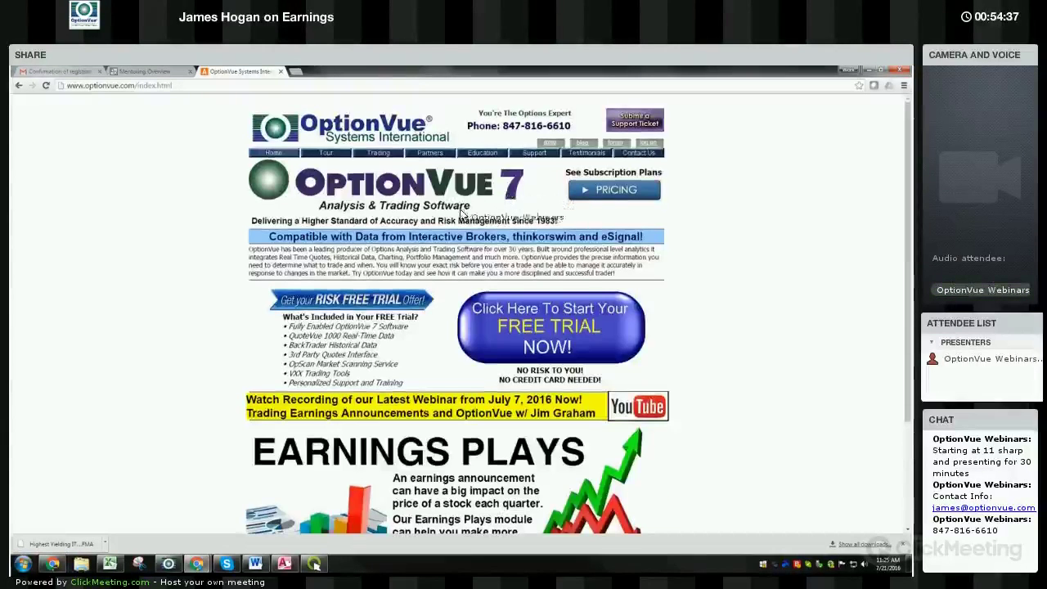